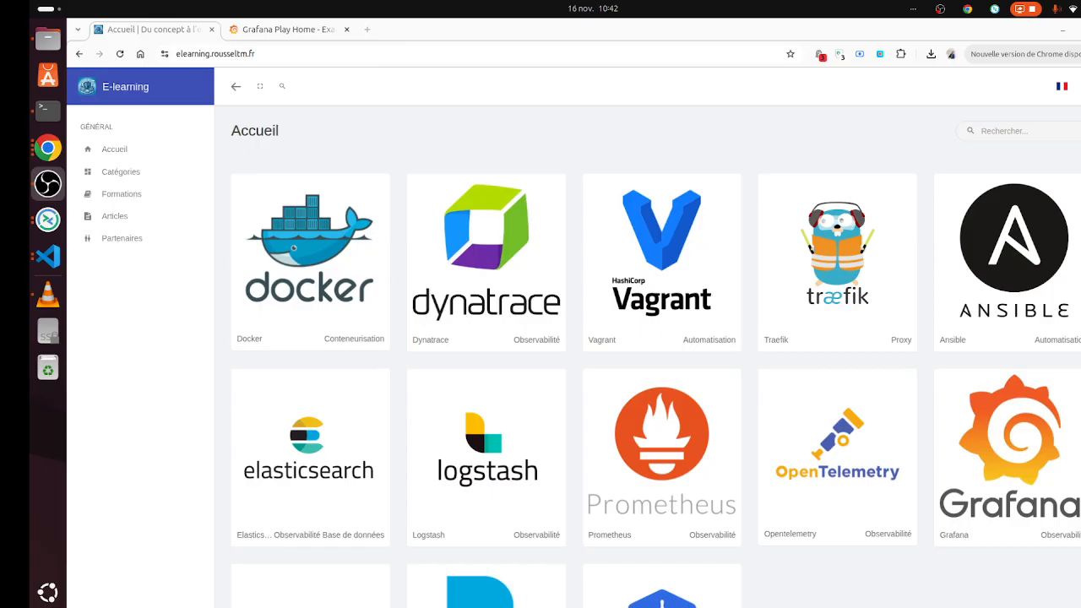
Step: Switch to the Grafana Play site, view its dashboards list, and open Explore
{"action": "left_click", "coordinate": [315, 31]}
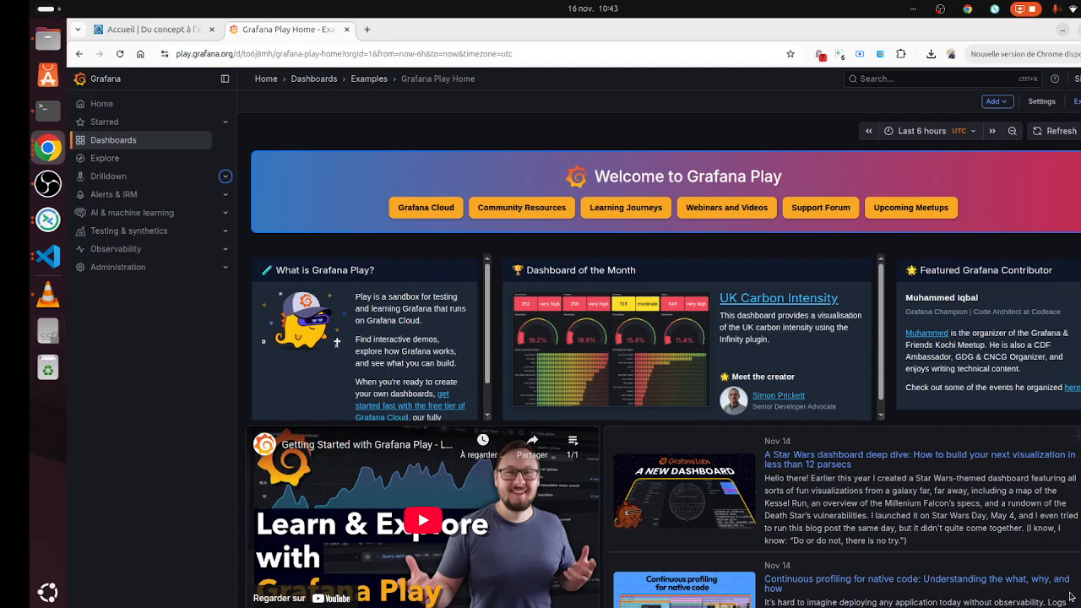
{"action": "left_click", "coordinate": [102, 161]}
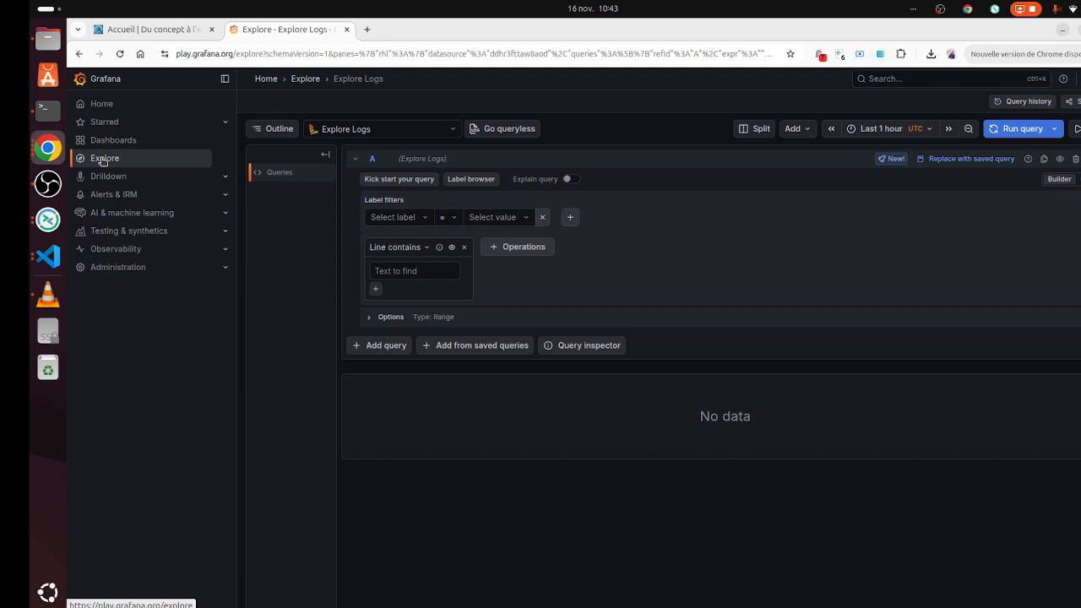
{"action": "left_click", "coordinate": [114, 141]}
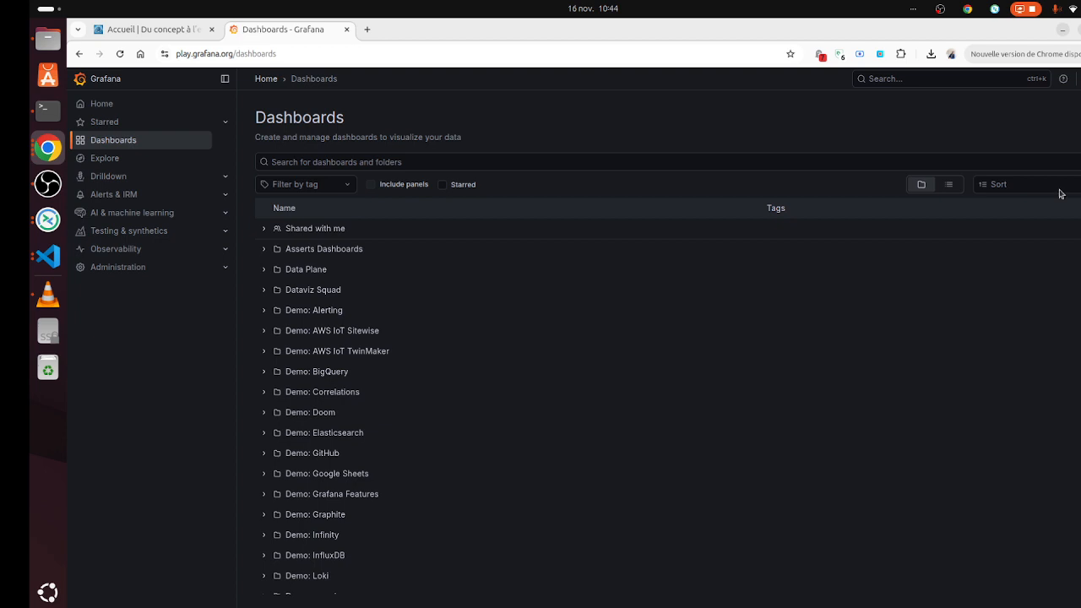
{"action": "left_click", "coordinate": [108, 159]}
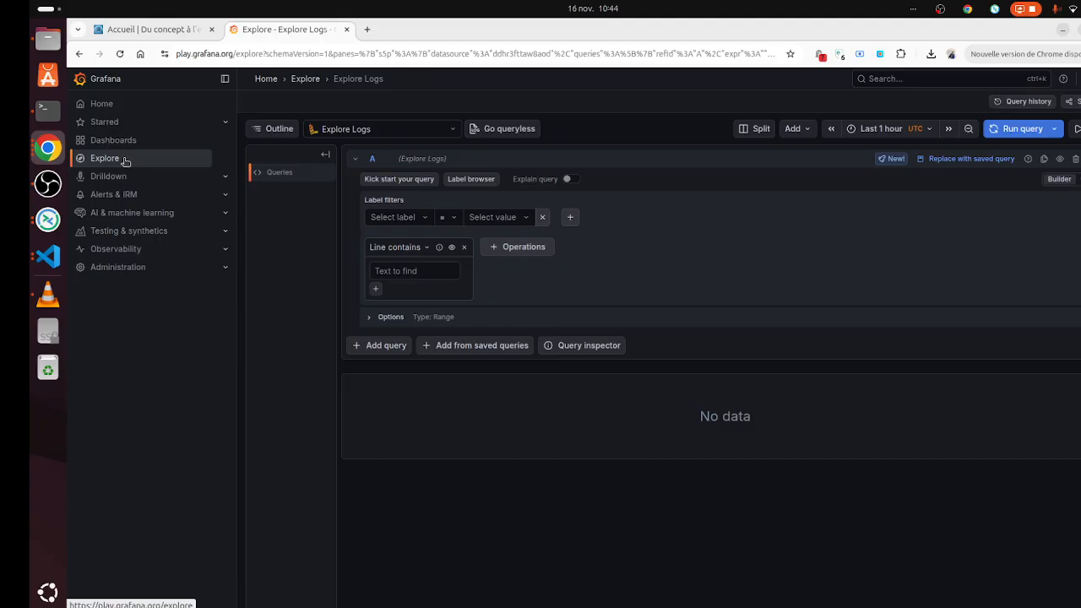
Step: Try the Doom data source in Explore, return to Explore Logs, and review the available data sources
{"action": "left_click", "coordinate": [370, 129]}
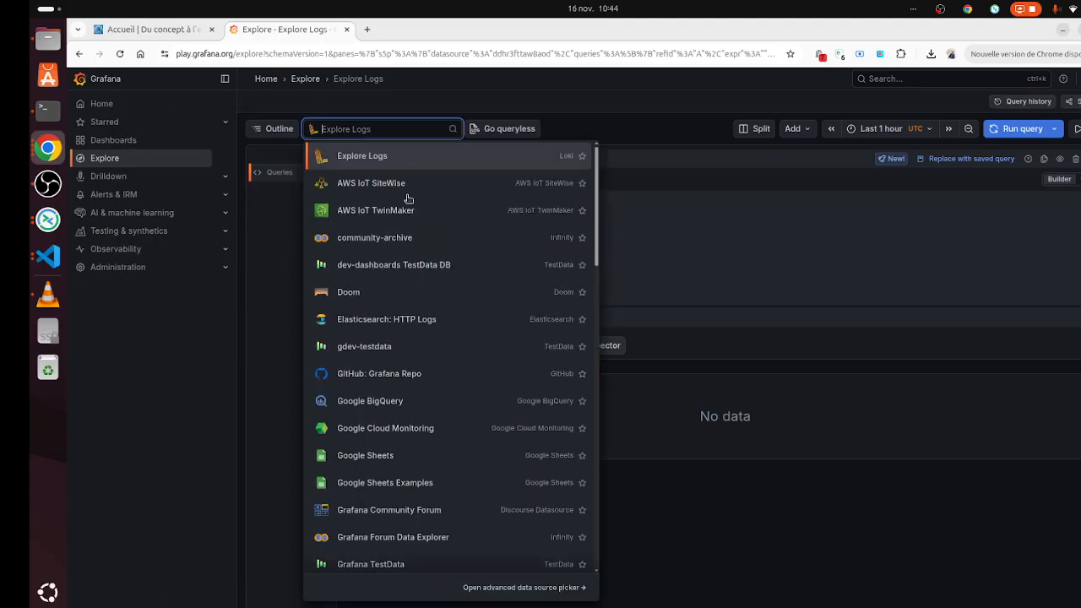
{"action": "left_click", "coordinate": [349, 292]}
{"action": "left_click", "coordinate": [418, 128]}
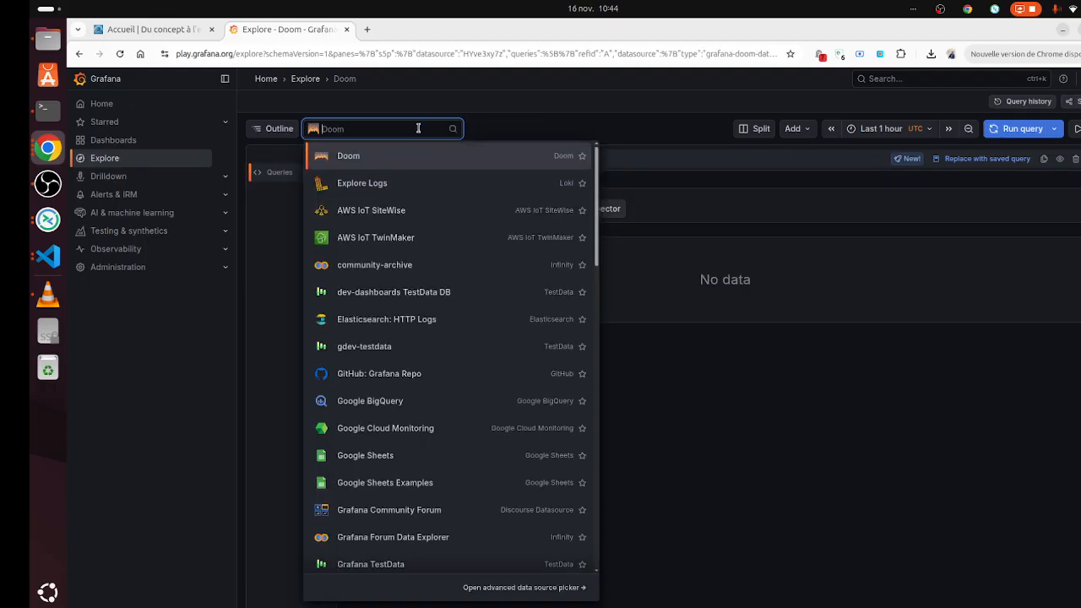
{"action": "left_click", "coordinate": [361, 183]}
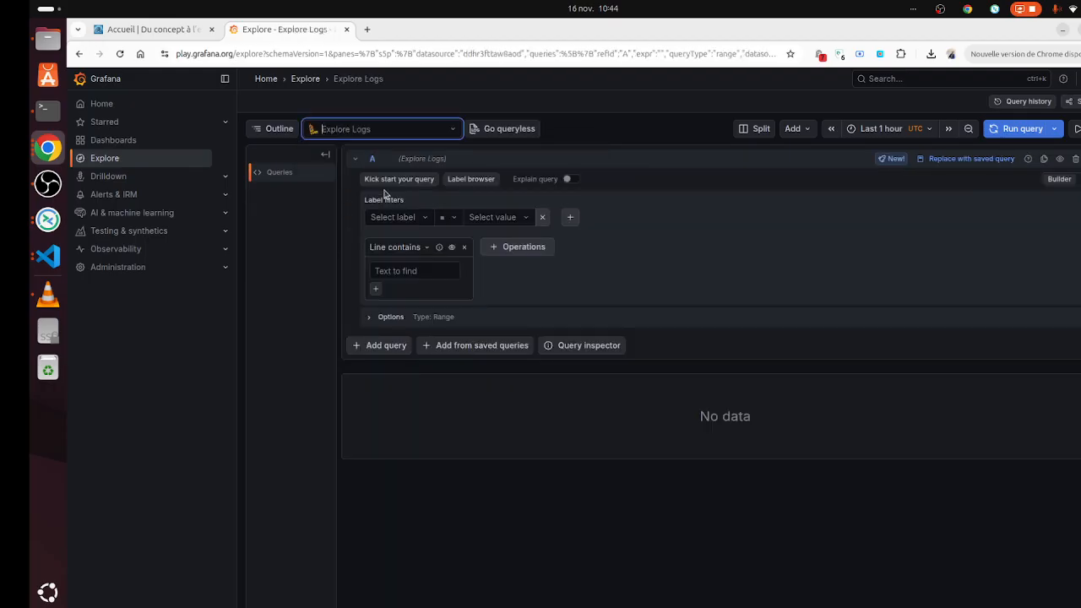
{"action": "left_click", "coordinate": [336, 129]}
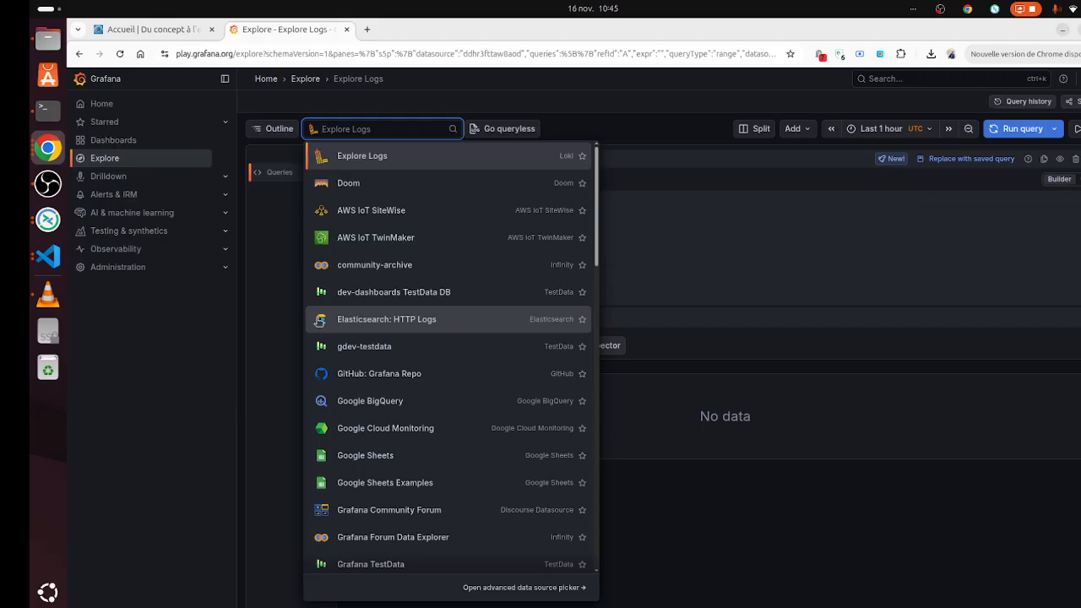
{"action": "left_click", "coordinate": [380, 157]}
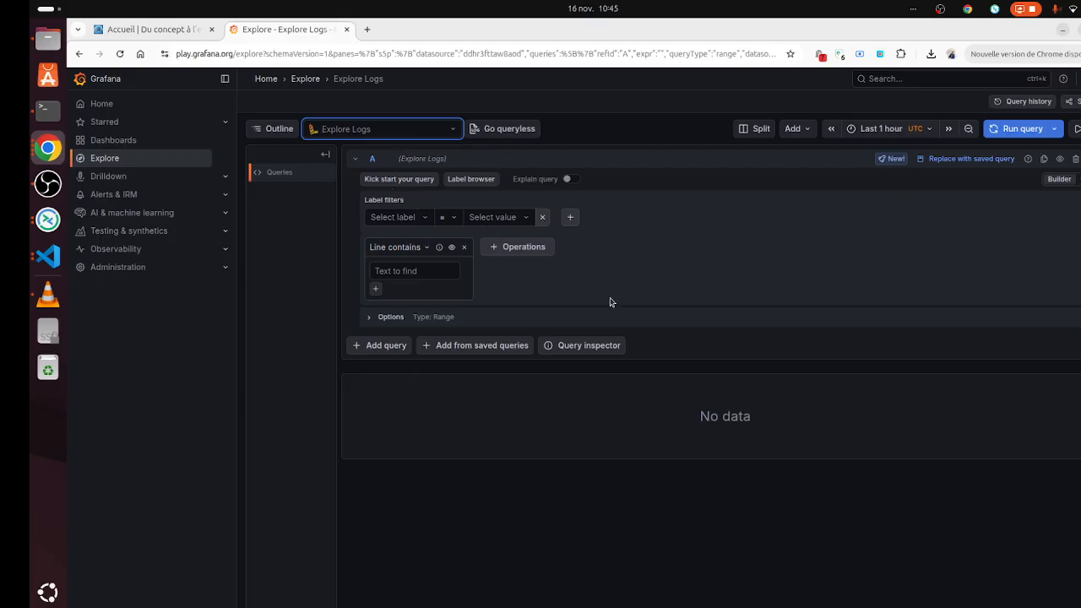
{"action": "left_click", "coordinate": [1019, 131]}
{"action": "left_click_drag", "start_coordinate": [1020, 133], "coordinate": [932, 281]}
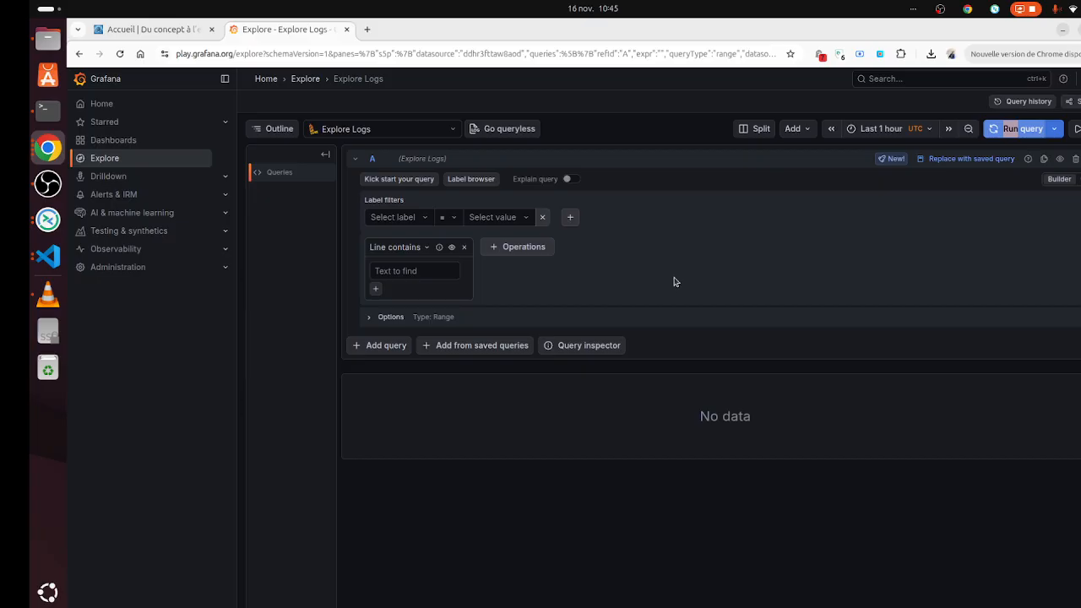
Step: Filter the Explore Logs query by the label level = error and run the query
{"action": "left_click", "coordinate": [414, 221]}
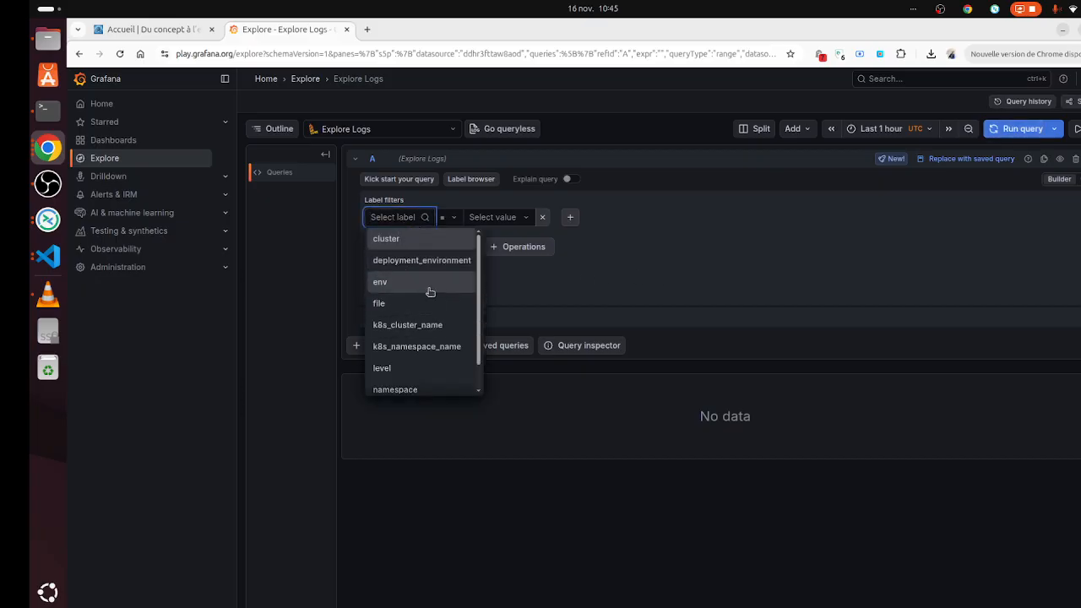
{"action": "scroll", "coordinate": [420, 284], "scroll_direction": "down", "scroll_amount": 1}
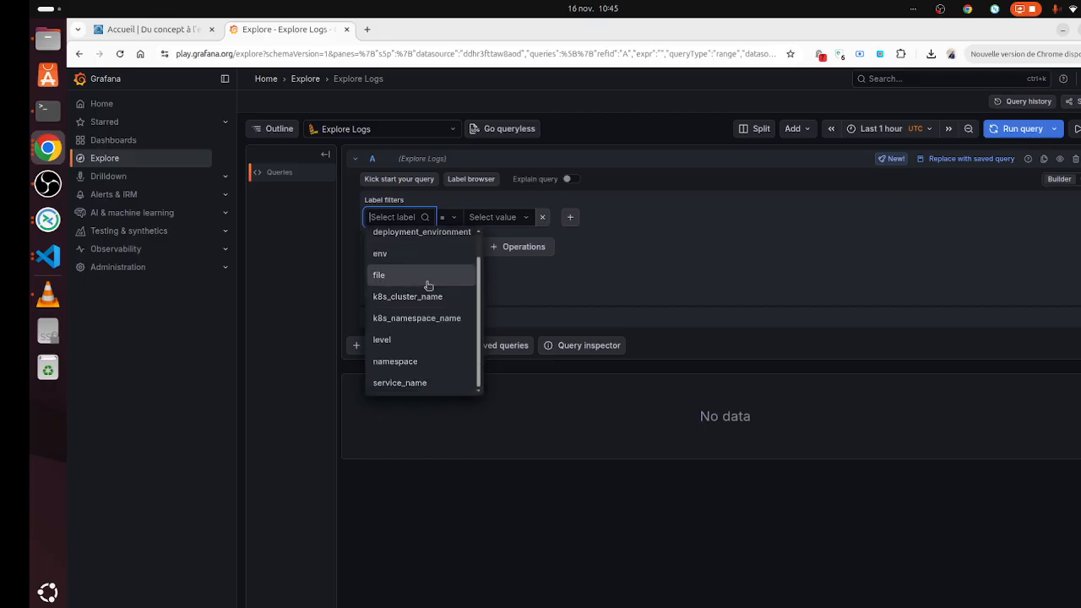
{"action": "left_click", "coordinate": [395, 342]}
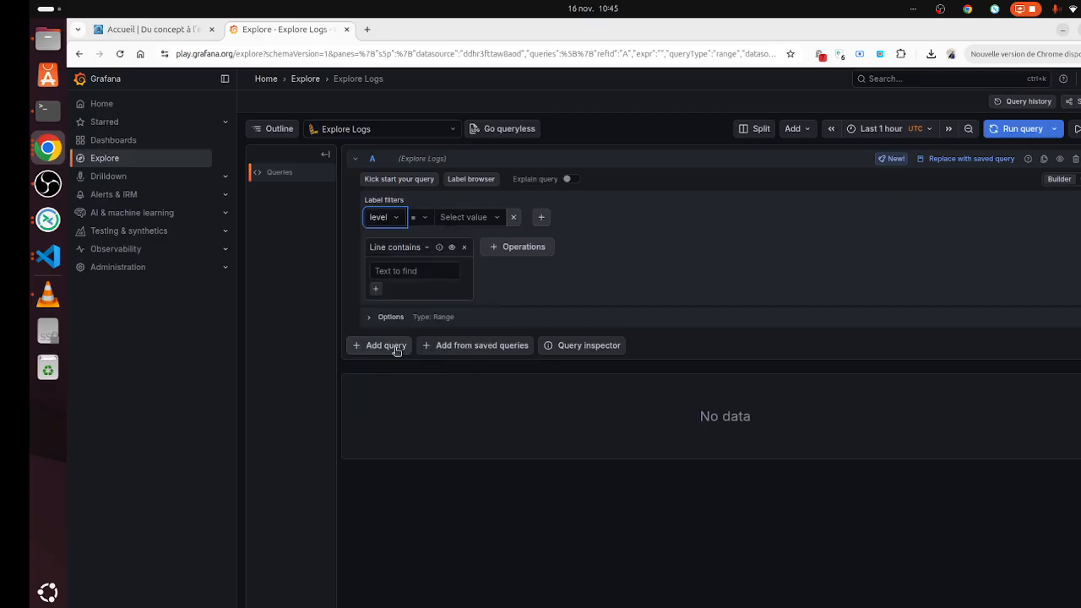
{"action": "left_click", "coordinate": [420, 217]}
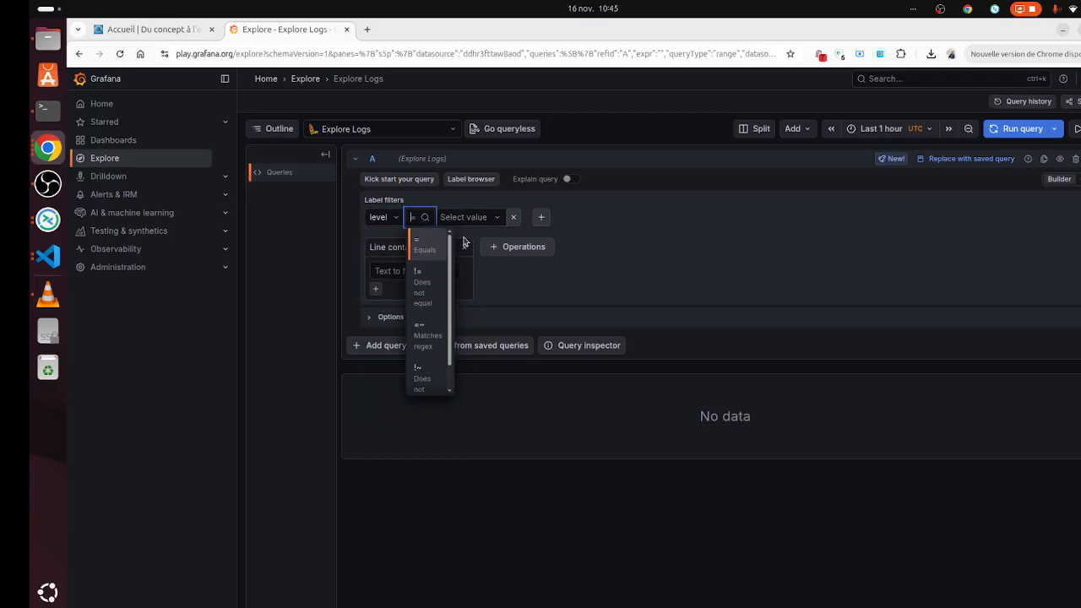
{"action": "left_click", "coordinate": [497, 222]}
{"action": "left_click", "coordinate": [498, 223]}
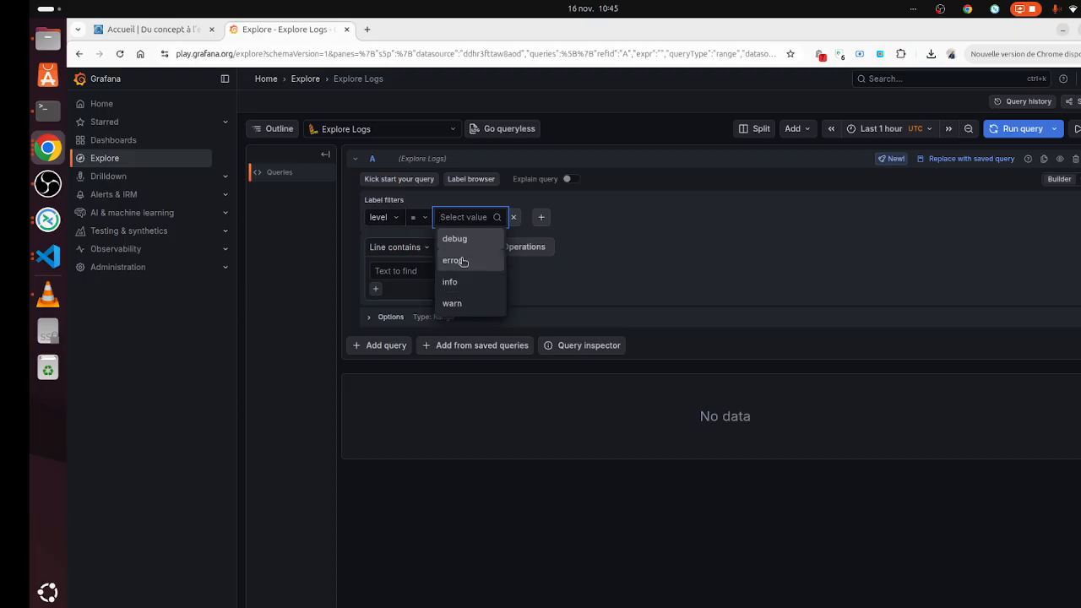
{"action": "left_click", "coordinate": [463, 262]}
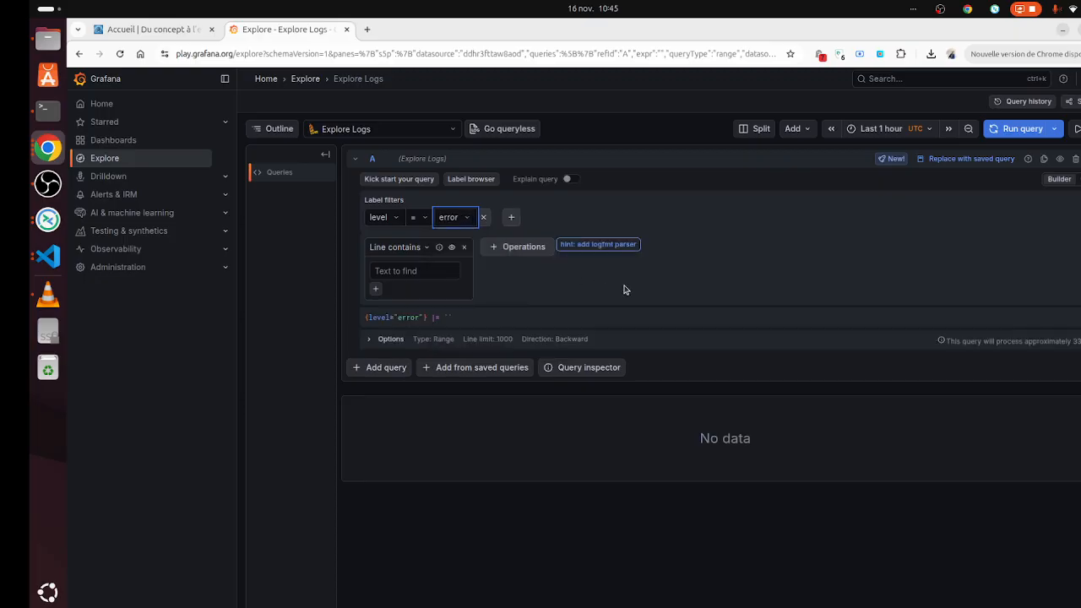
{"action": "left_click", "coordinate": [1011, 129]}
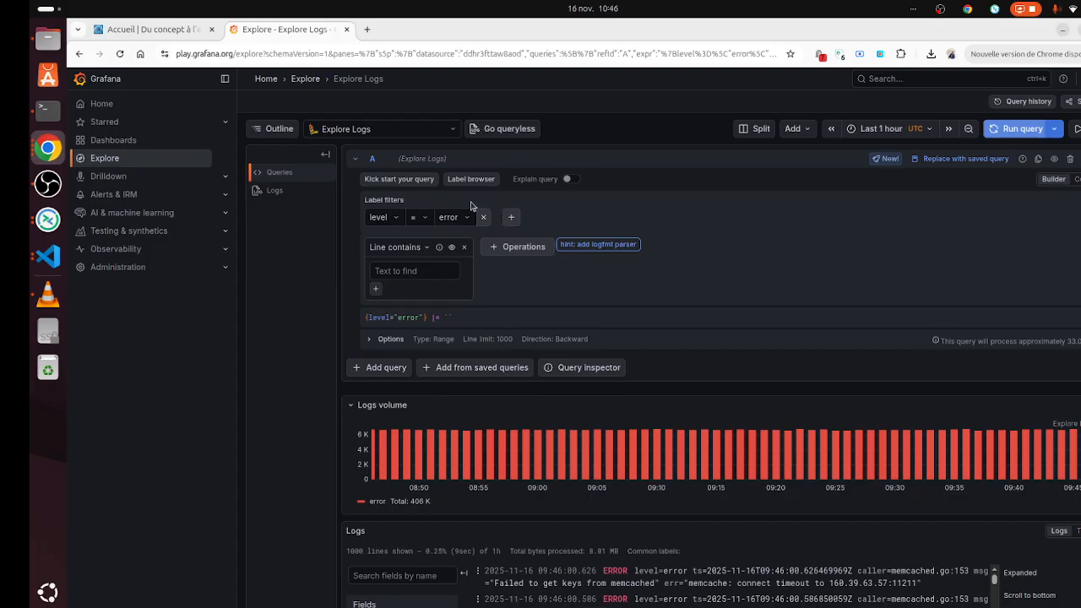
Step: Show the level = error query as code and split Explore into two side-by-side panes
{"action": "left_click", "coordinate": [1078, 179]}
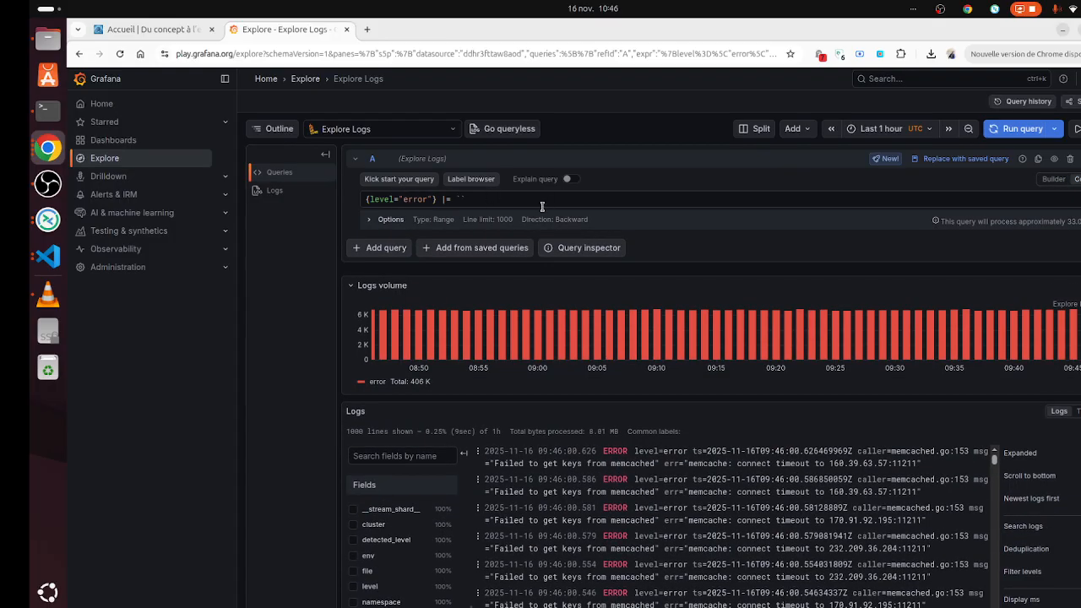
{"action": "left_click_drag", "start_coordinate": [482, 201], "coordinate": [366, 199]}
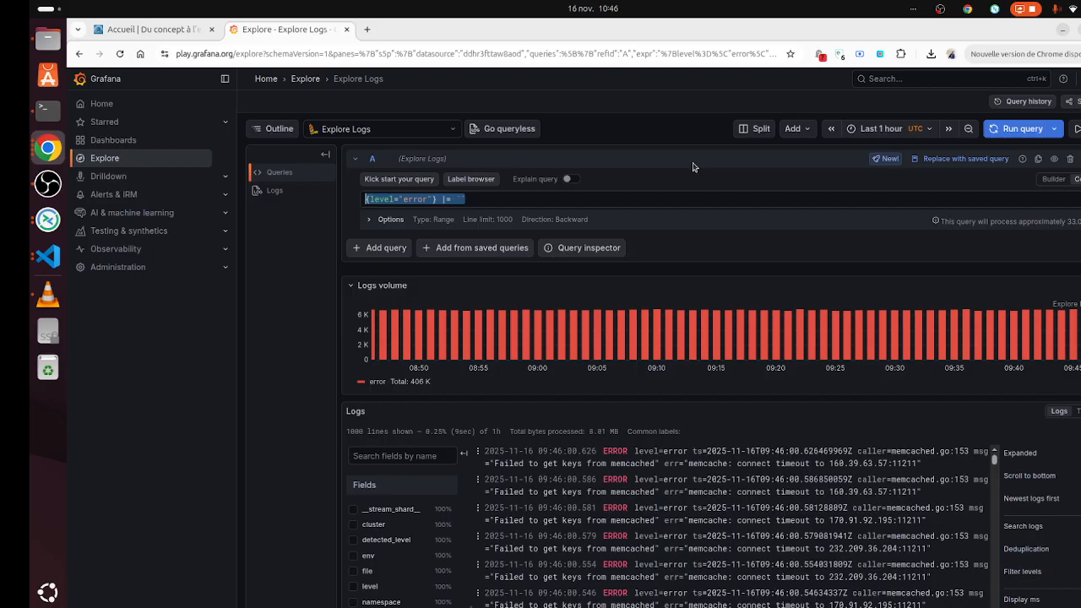
{"action": "left_click", "coordinate": [759, 131]}
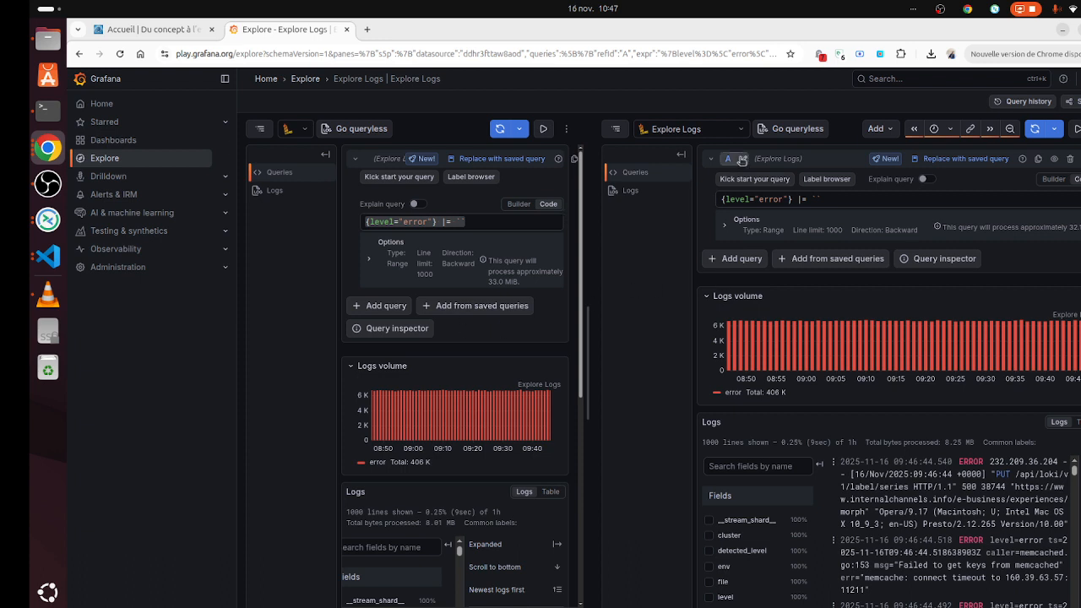
{"action": "left_click", "coordinate": [740, 133]}
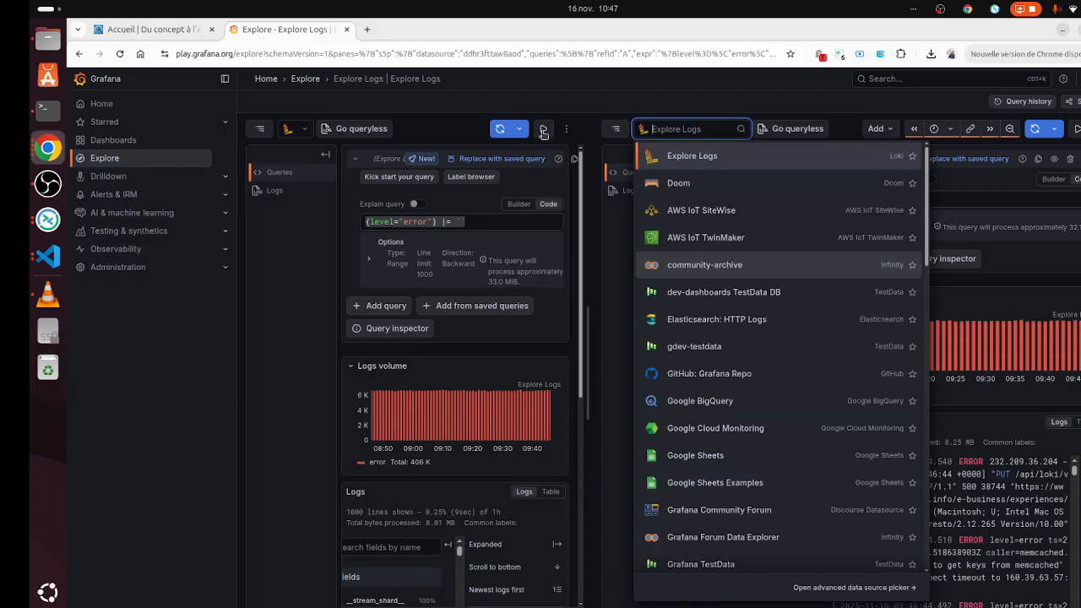
{"action": "left_click", "coordinate": [733, 103]}
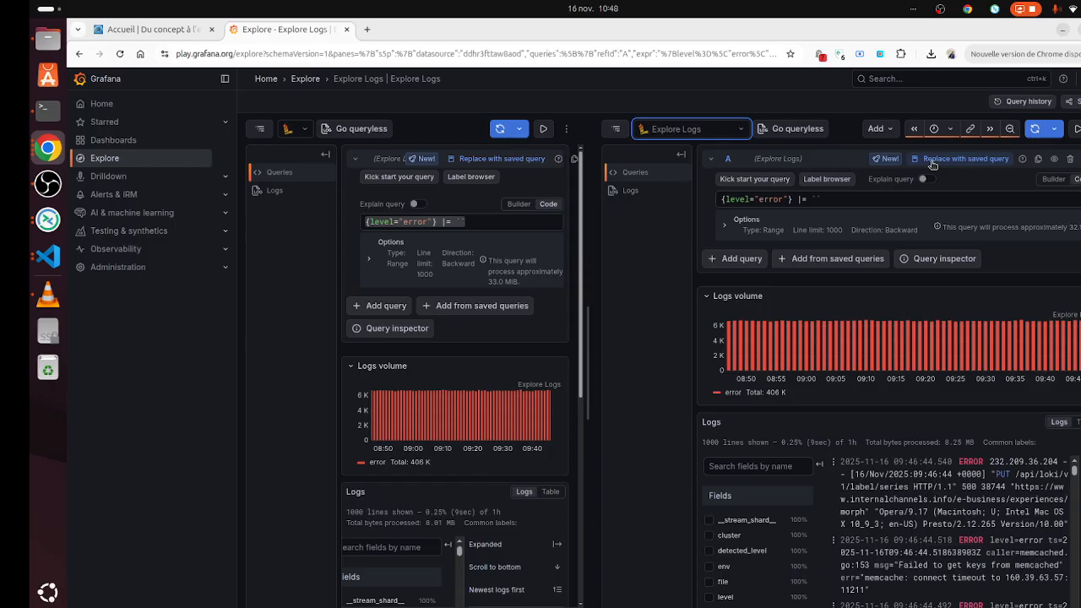
Step: Open Logs Drilldown and set its data source to grafanacloud-demoinfra-logs
{"action": "left_click", "coordinate": [110, 176]}
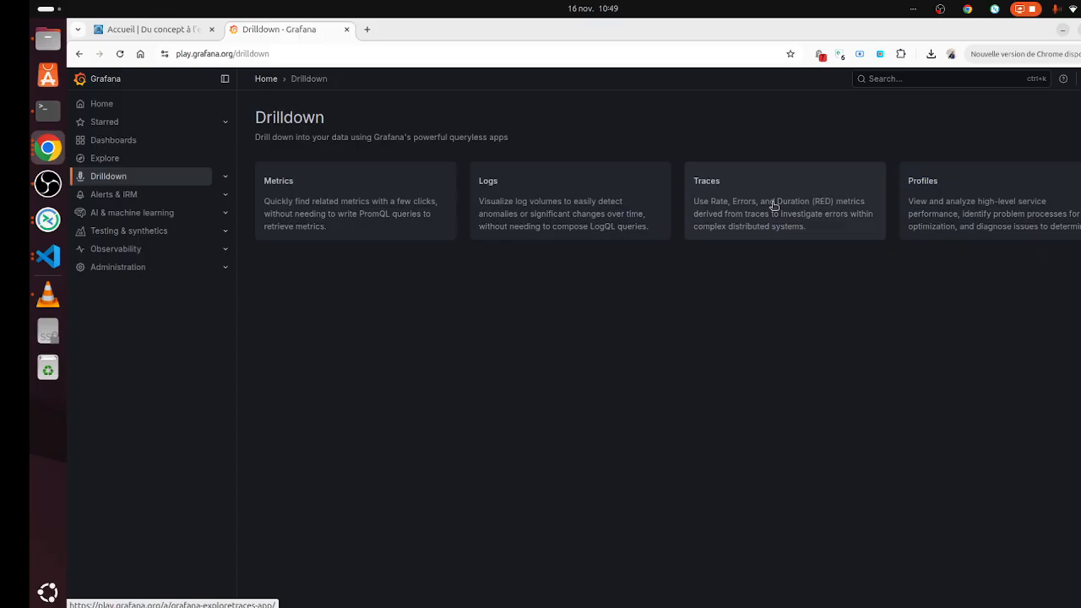
{"action": "left_click", "coordinate": [527, 208]}
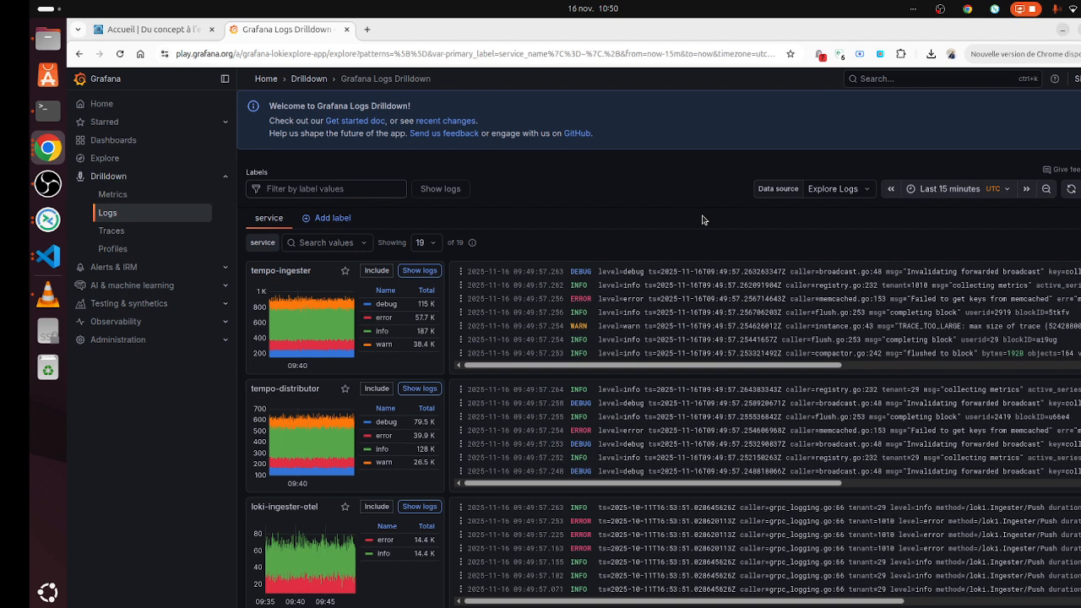
{"action": "left_click", "coordinate": [861, 194]}
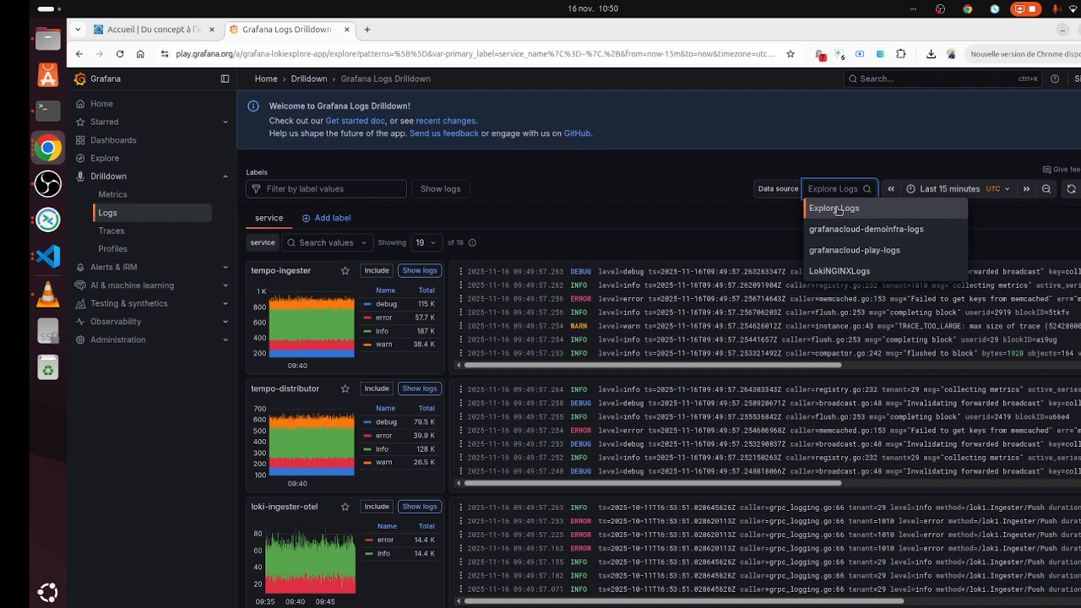
{"action": "left_click", "coordinate": [838, 209]}
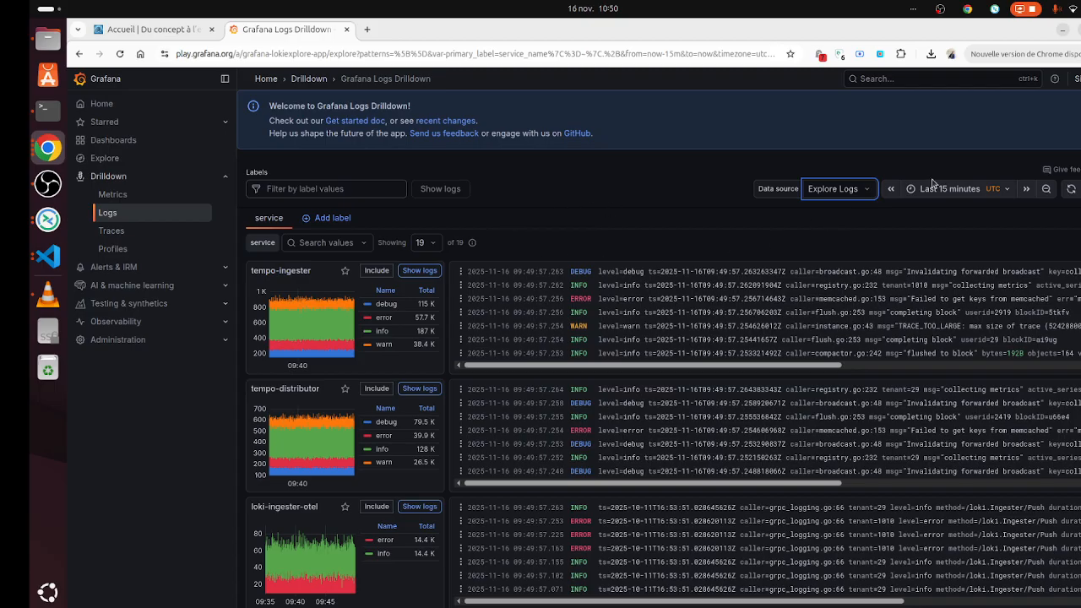
{"action": "left_click", "coordinate": [835, 188]}
{"action": "left_click", "coordinate": [849, 228]}
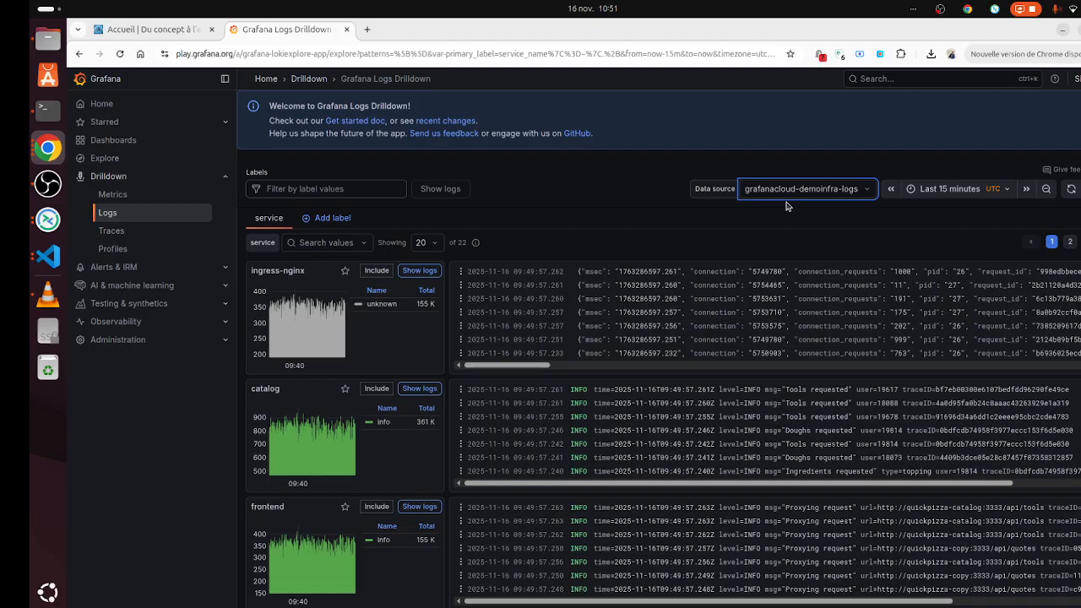
Step: Include the ingress-nginx service in the label filters and look through the other listed services
{"action": "left_click", "coordinate": [378, 271]}
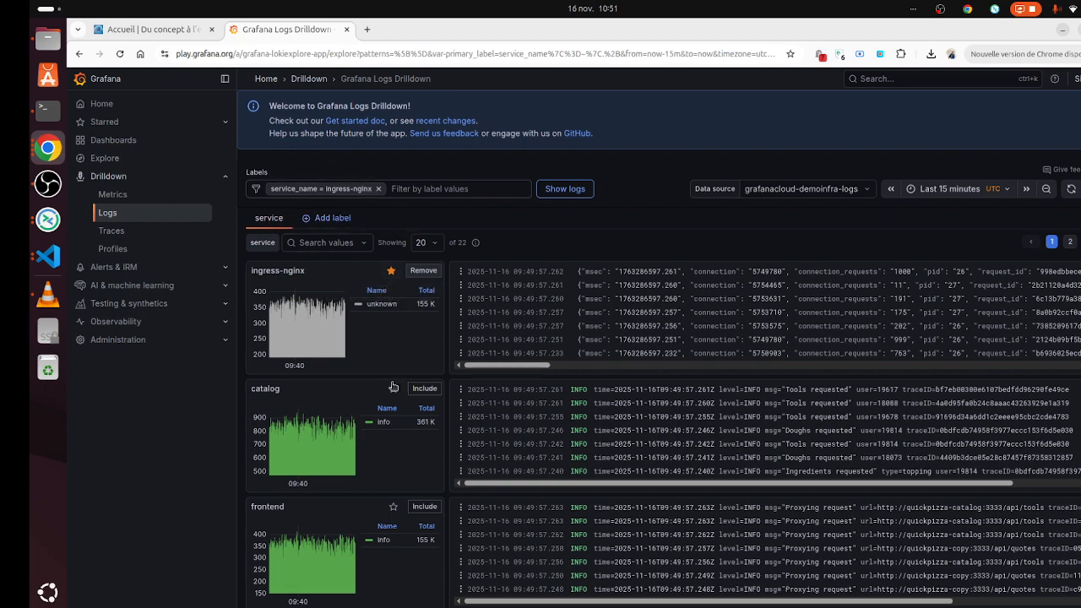
{"action": "scroll", "coordinate": [408, 506], "scroll_direction": "down", "scroll_amount": 5}
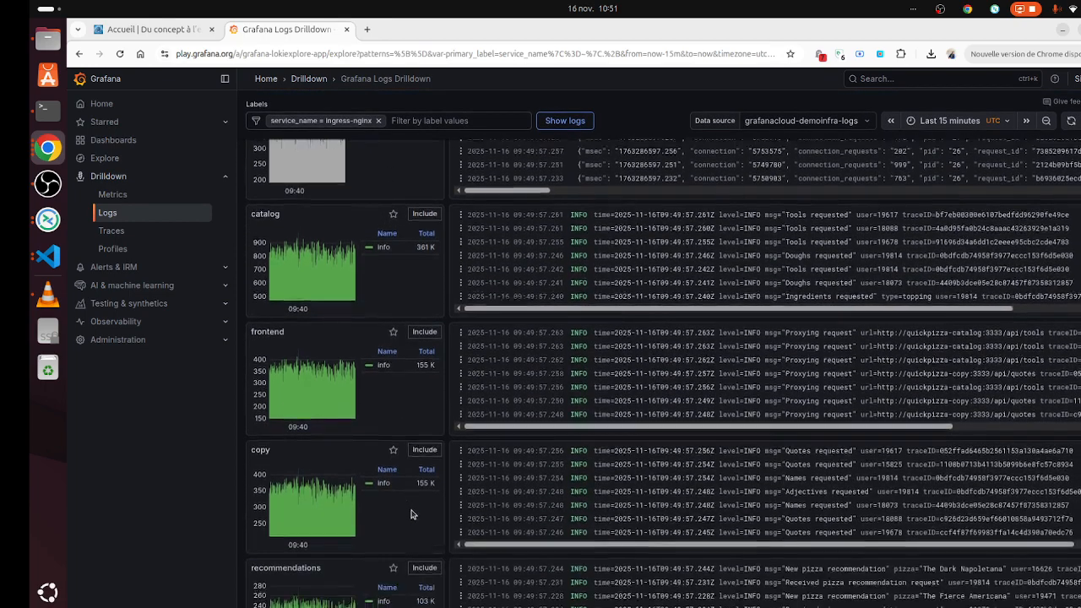
{"action": "scroll", "coordinate": [411, 515], "scroll_direction": "down", "scroll_amount": 3}
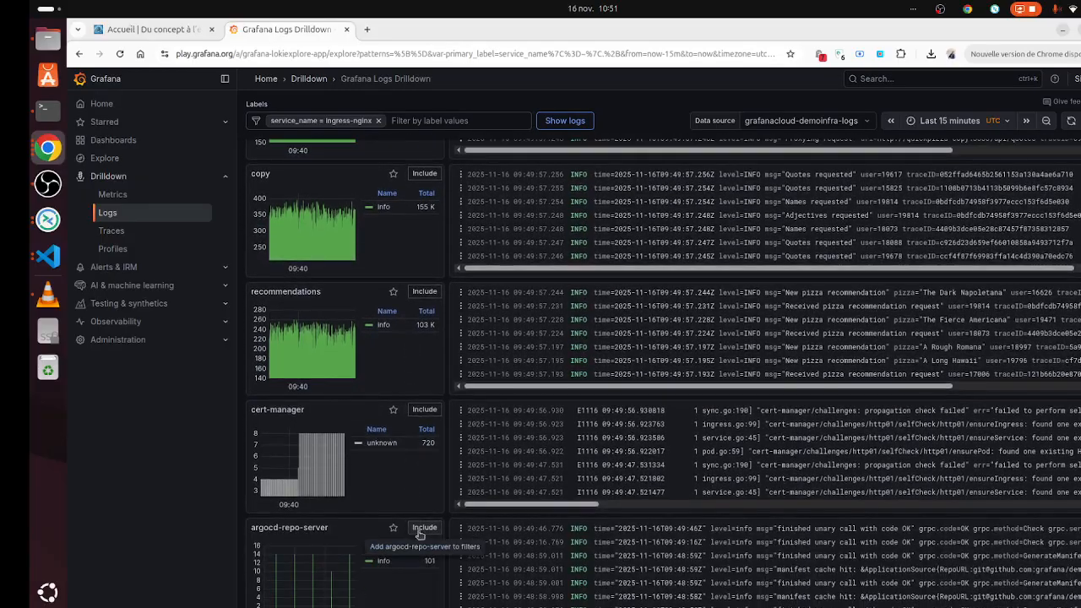
{"action": "scroll", "coordinate": [415, 534], "scroll_direction": "down", "scroll_amount": 7}
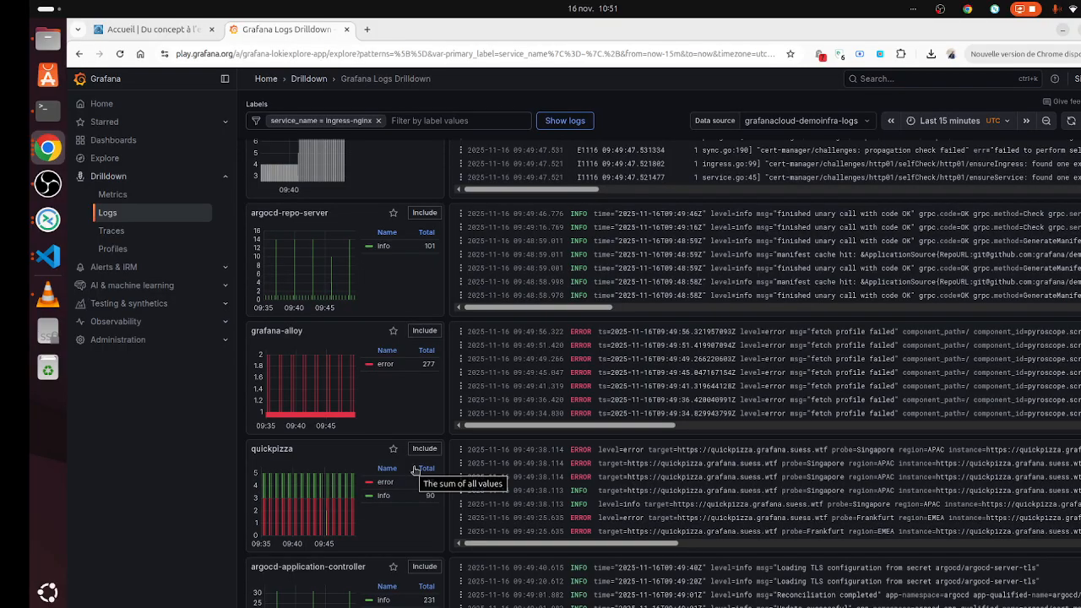
Step: Add a label filter that excludes the cluster do-nyc1-demo-infra
{"action": "left_click", "coordinate": [433, 120]}
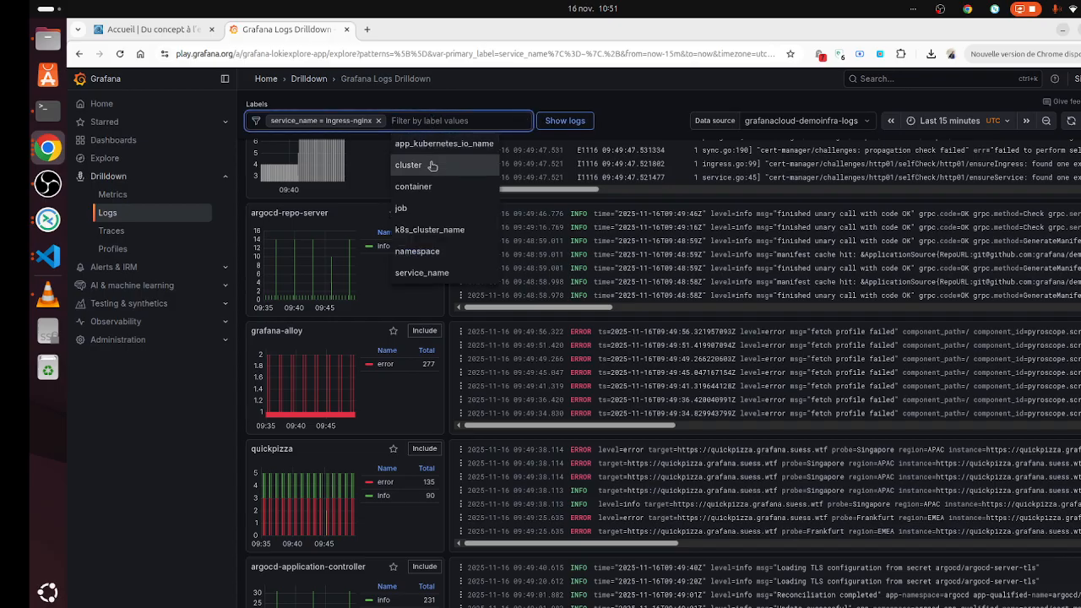
{"action": "left_click", "coordinate": [432, 166]}
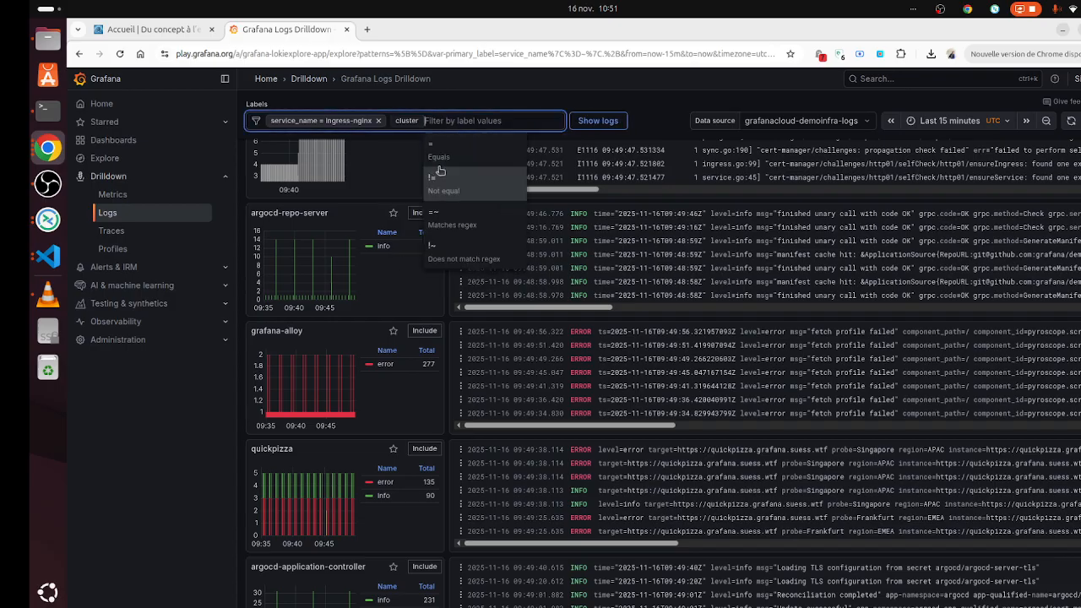
{"action": "left_click", "coordinate": [456, 182]}
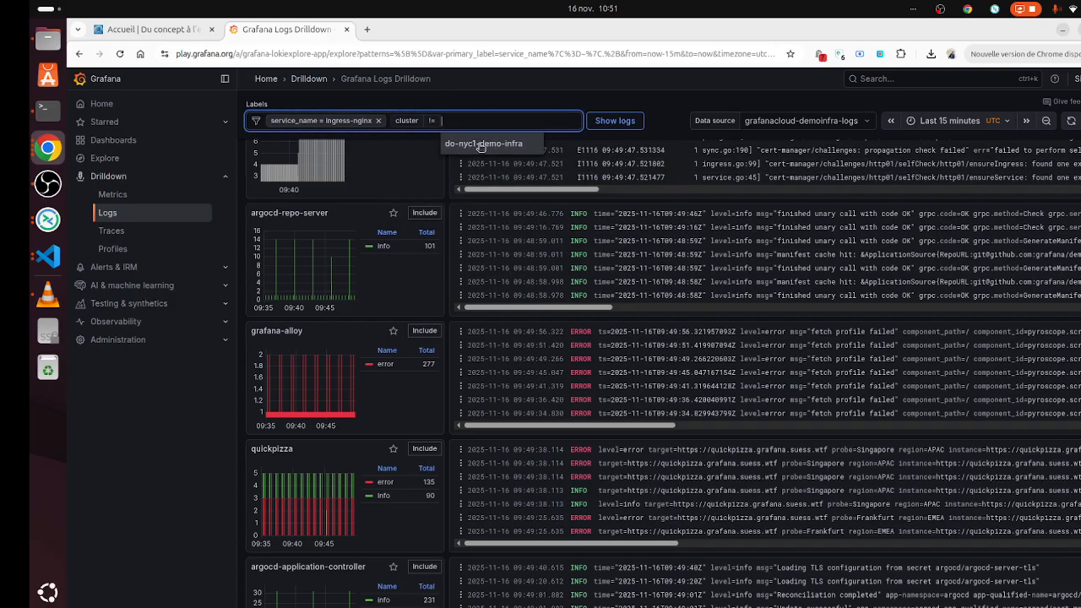
{"action": "left_click", "coordinate": [481, 144]}
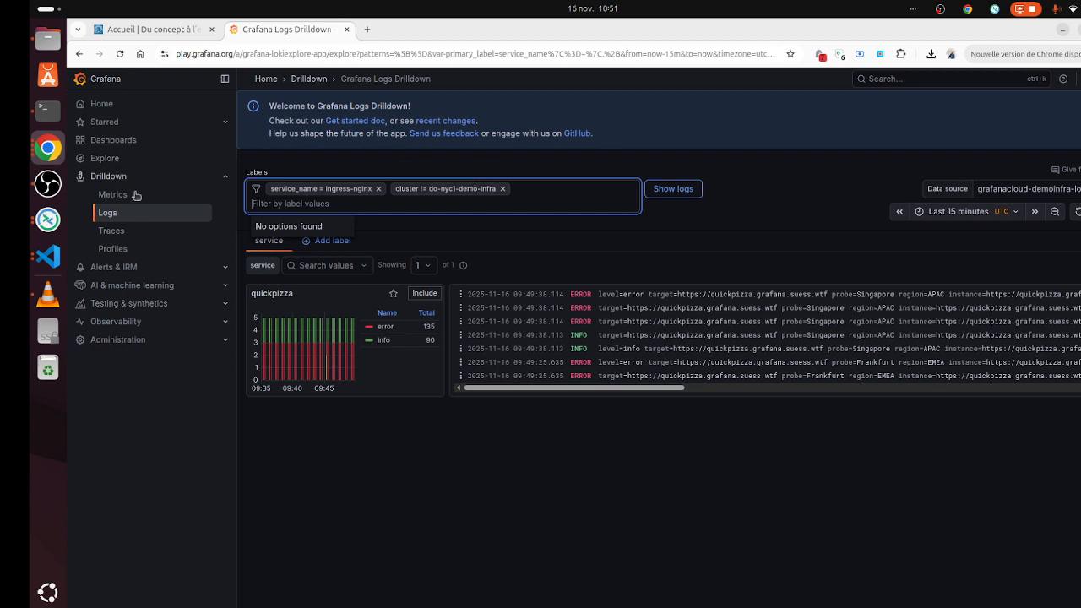
Step: Add a breakdown tab for the container label and view the available quick time ranges
{"action": "left_click", "coordinate": [431, 240]}
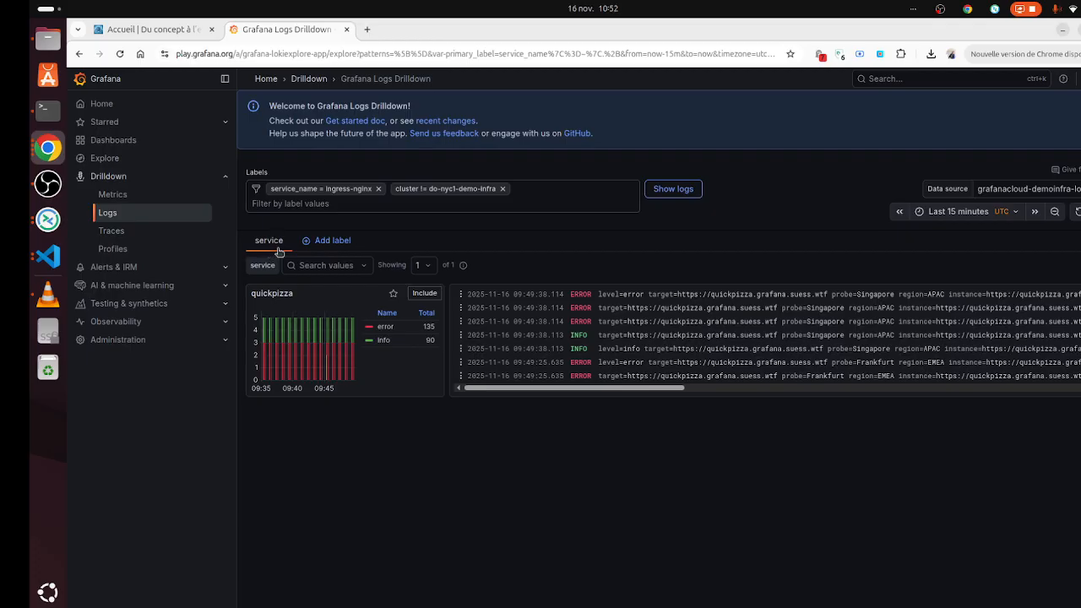
{"action": "left_click", "coordinate": [334, 244]}
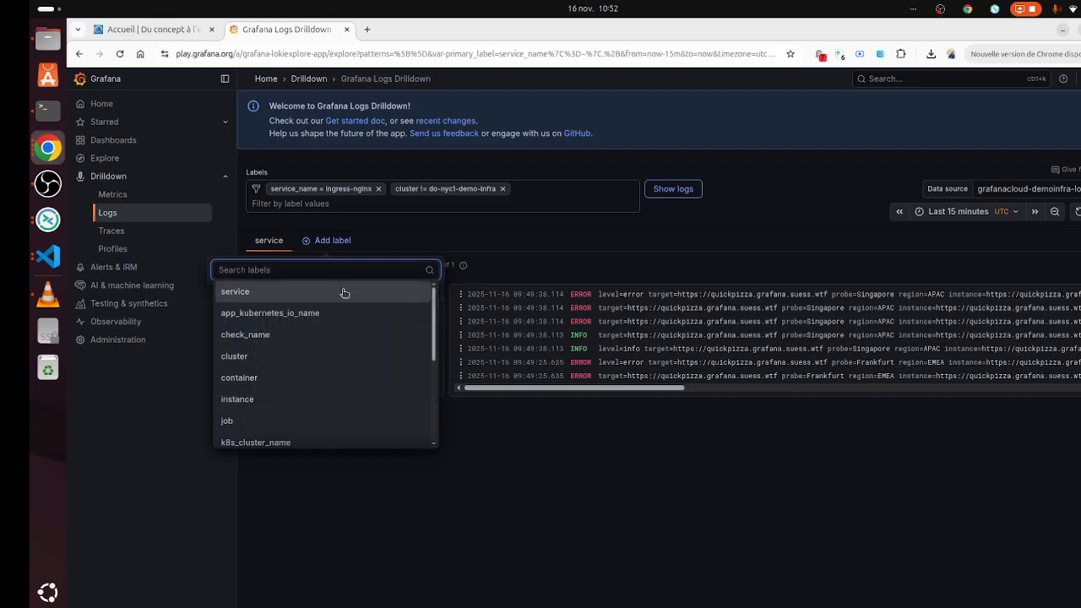
{"action": "left_click", "coordinate": [284, 378]}
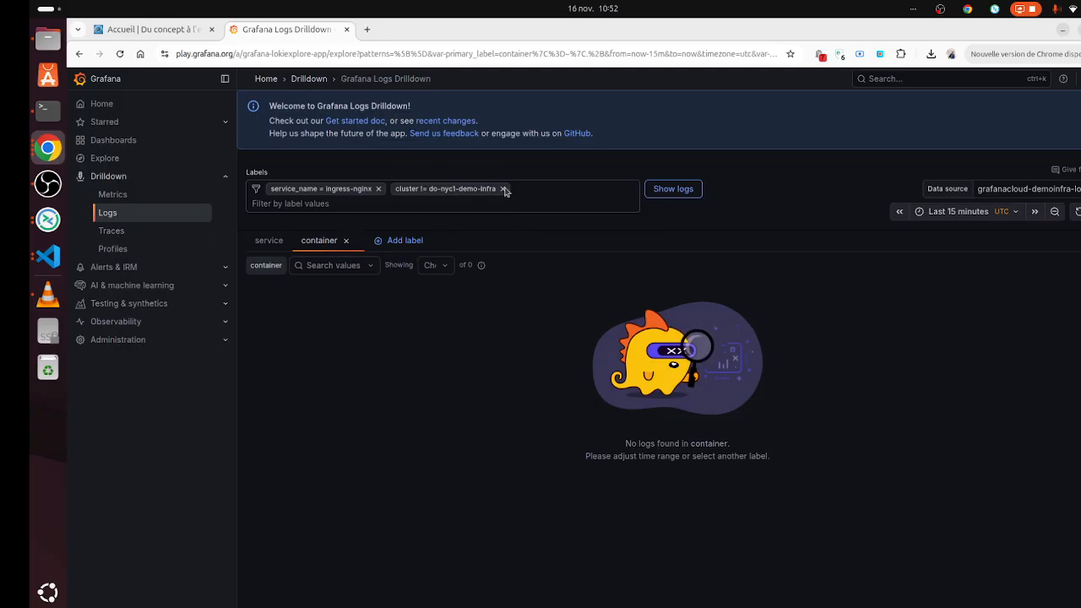
{"action": "left_click", "coordinate": [1014, 216]}
{"action": "left_click", "coordinate": [1008, 238]}
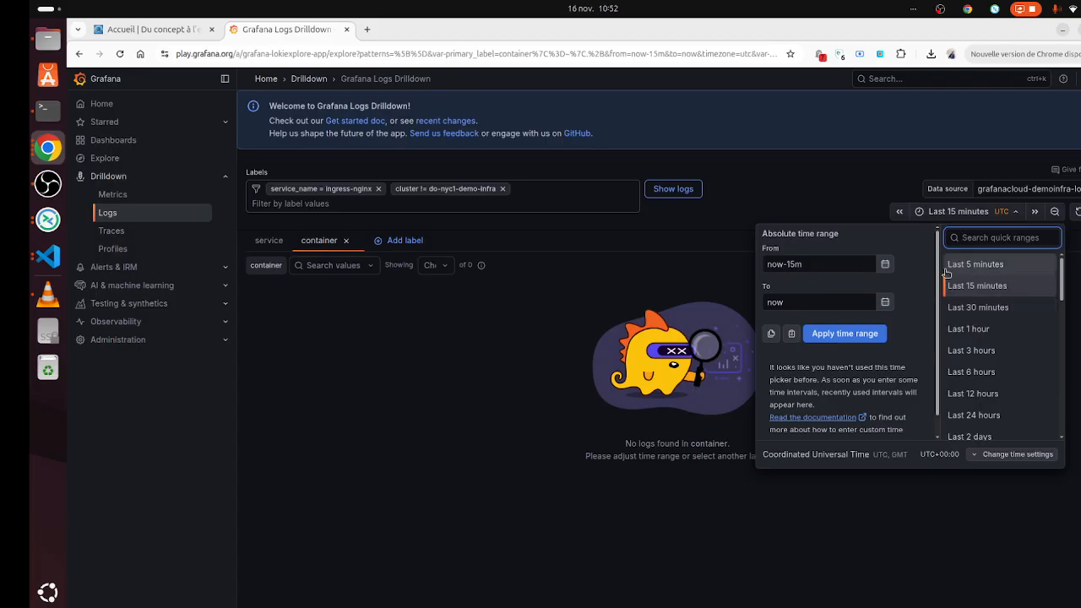
{"action": "left_click", "coordinate": [808, 197]}
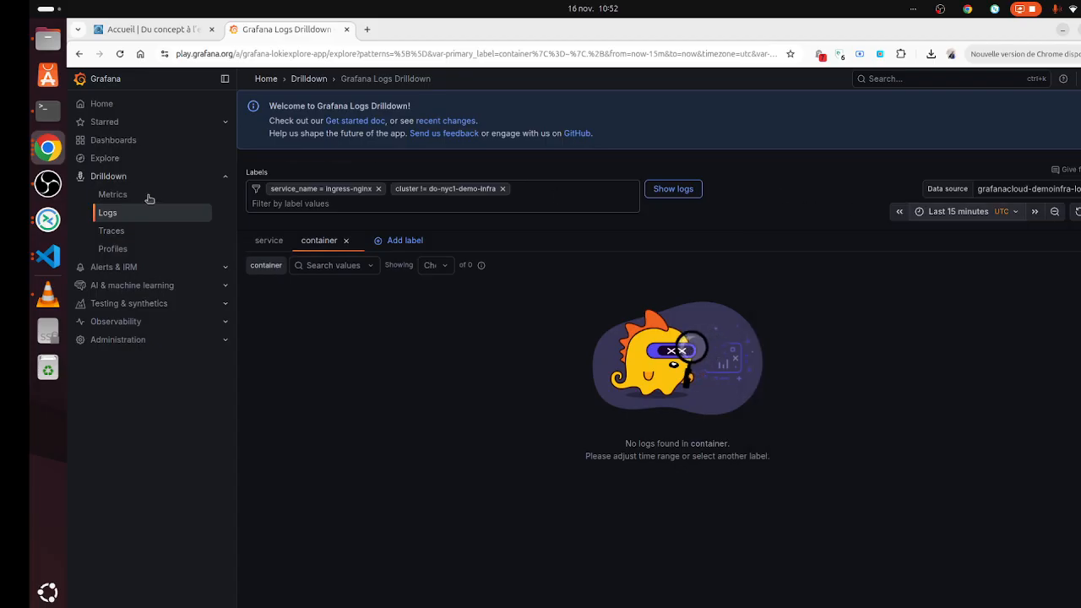
Step: Open Traces Drilldown and look through the span rate charts and the favorite attributes
{"action": "left_click", "coordinate": [112, 236]}
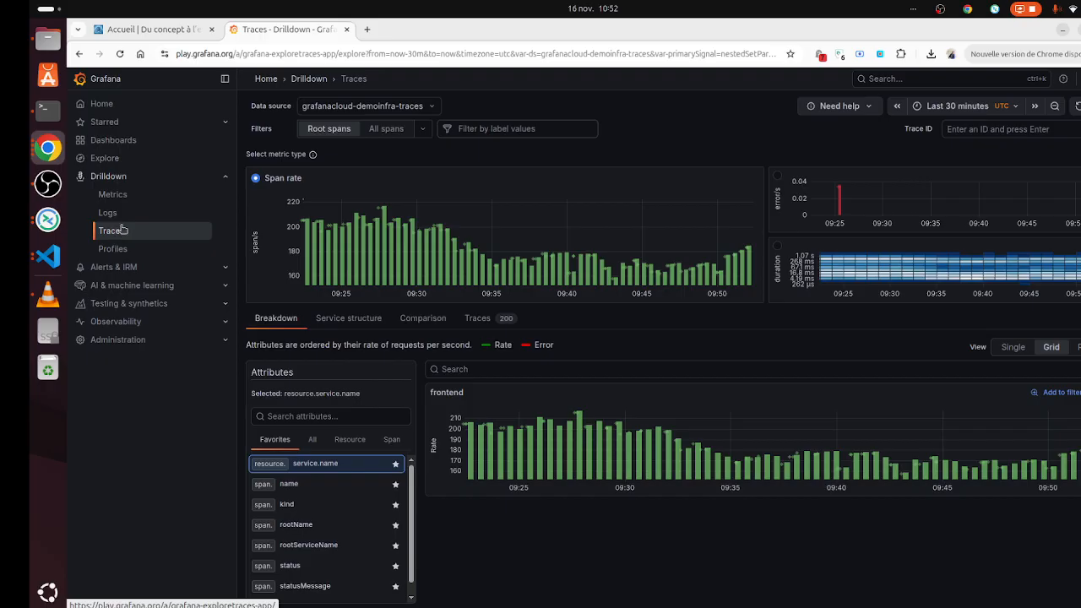
{"action": "mouse_move", "coordinate": [538, 268]}
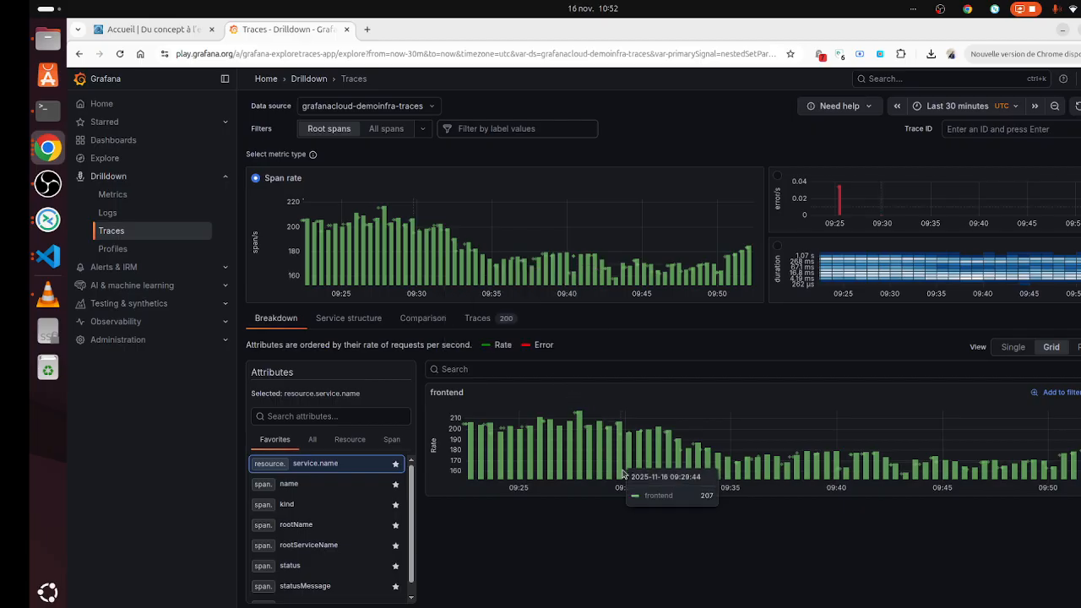
{"action": "scroll", "coordinate": [338, 515], "scroll_direction": "down", "scroll_amount": 1}
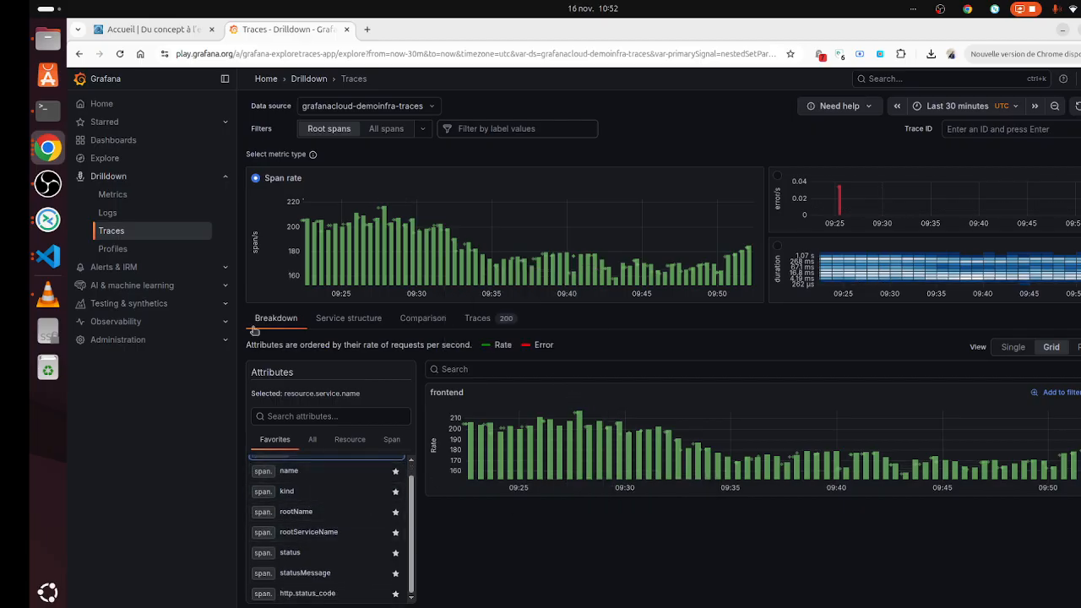
Step: Return to Logs Drilldown and remove the container tab and both the cluster and service_name label filters
{"action": "left_click", "coordinate": [123, 213]}
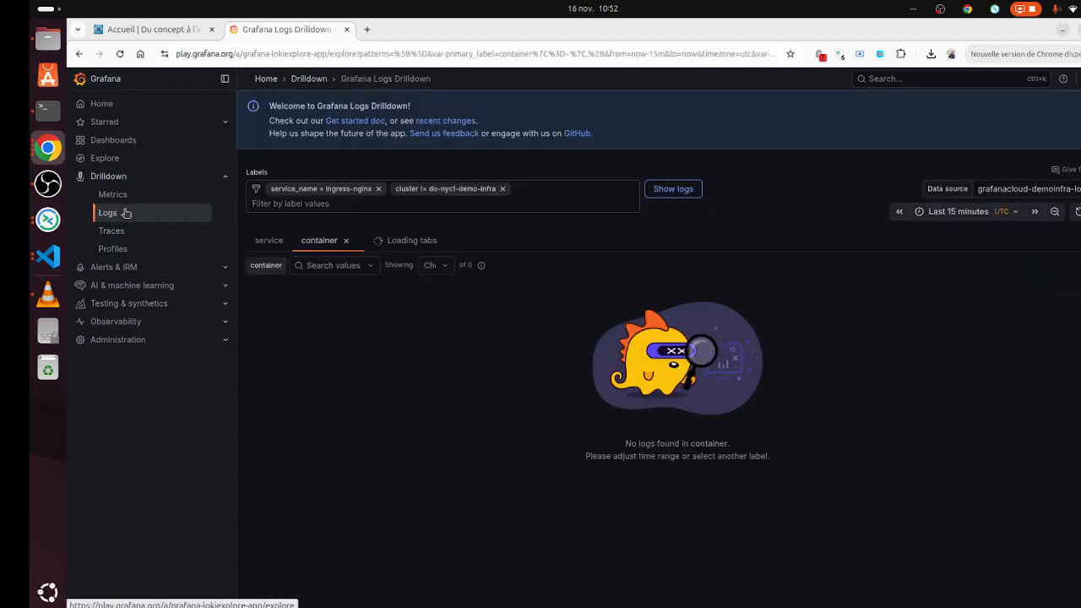
{"action": "left_click", "coordinate": [345, 240]}
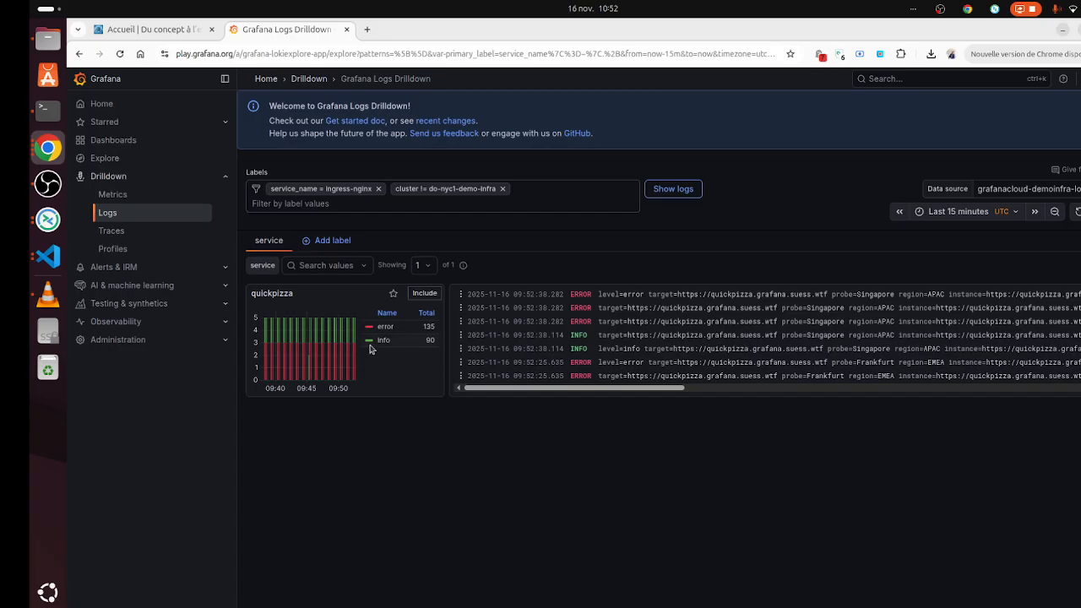
{"action": "left_click", "coordinate": [503, 188]}
{"action": "left_click", "coordinate": [504, 190]}
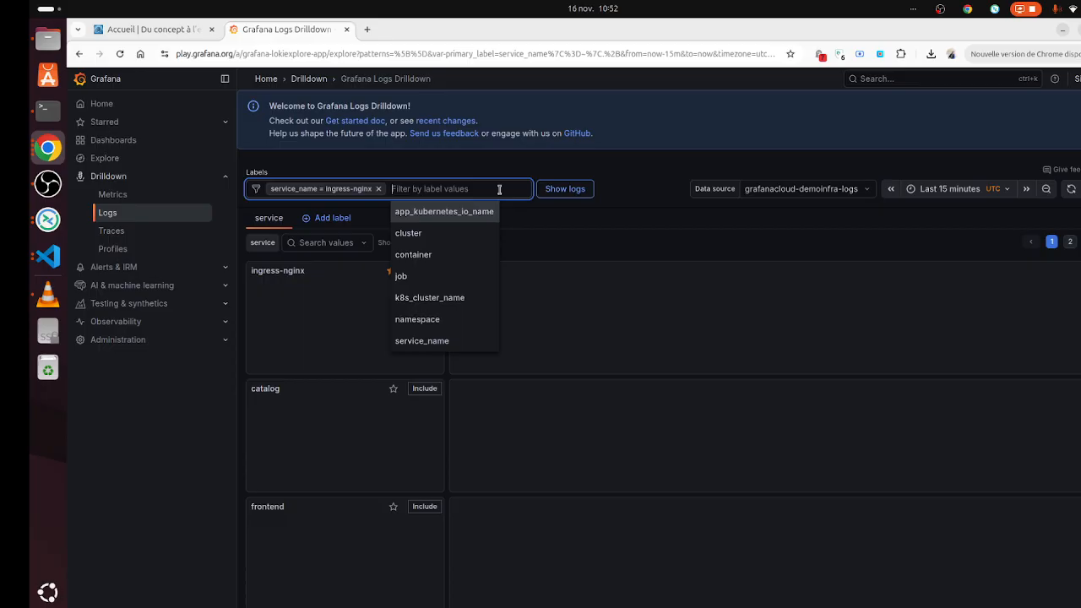
{"action": "left_click", "coordinate": [378, 188]}
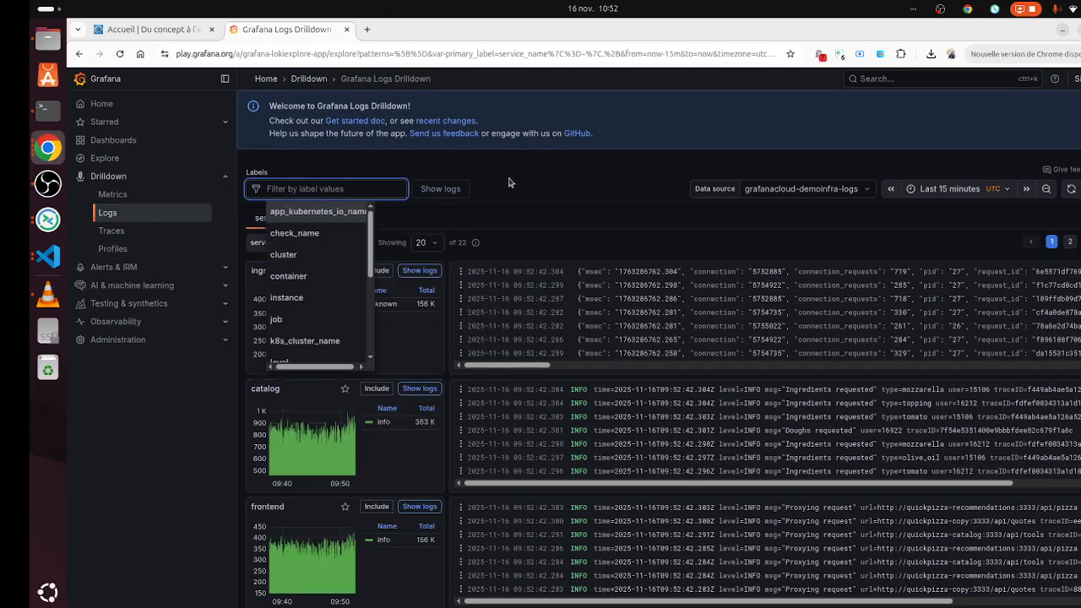
{"action": "left_click", "coordinate": [544, 186]}
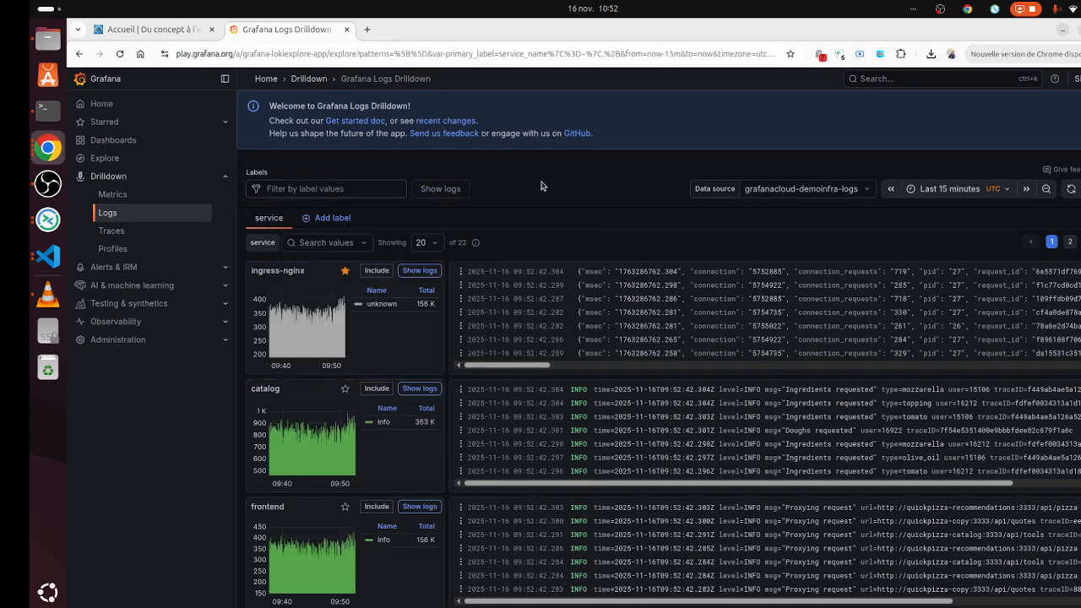
Step: Open Metrics Drilldown and check which data sources are available
{"action": "left_click", "coordinate": [127, 195]}
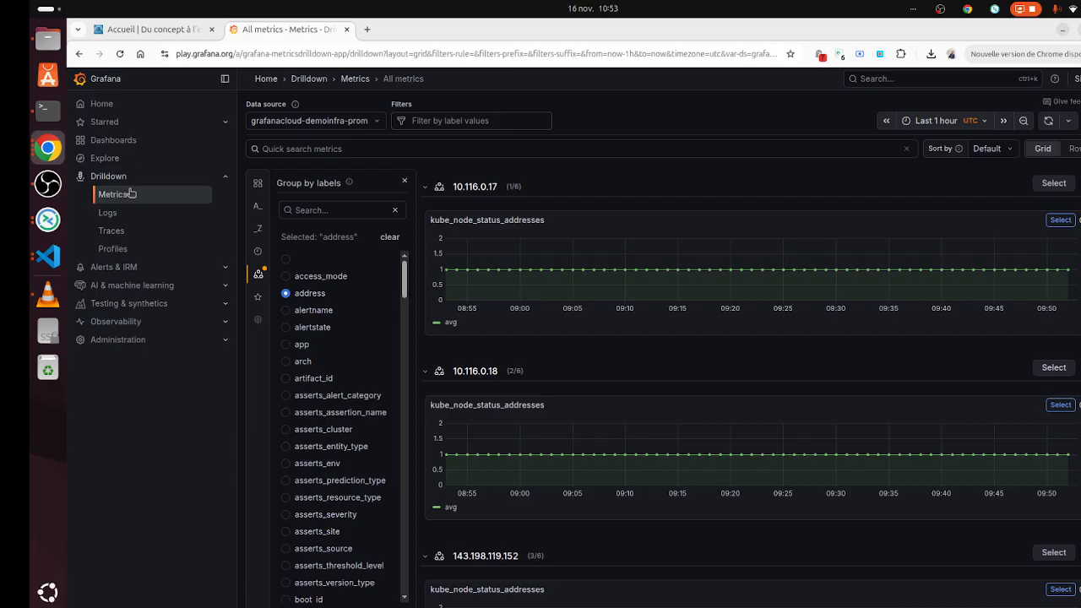
{"action": "left_click", "coordinate": [377, 124]}
{"action": "left_click", "coordinate": [669, 122]}
Step: Review the prefix and suffix filters, and filter the metrics by the kubelet prefix
{"action": "left_click", "coordinate": [260, 206]}
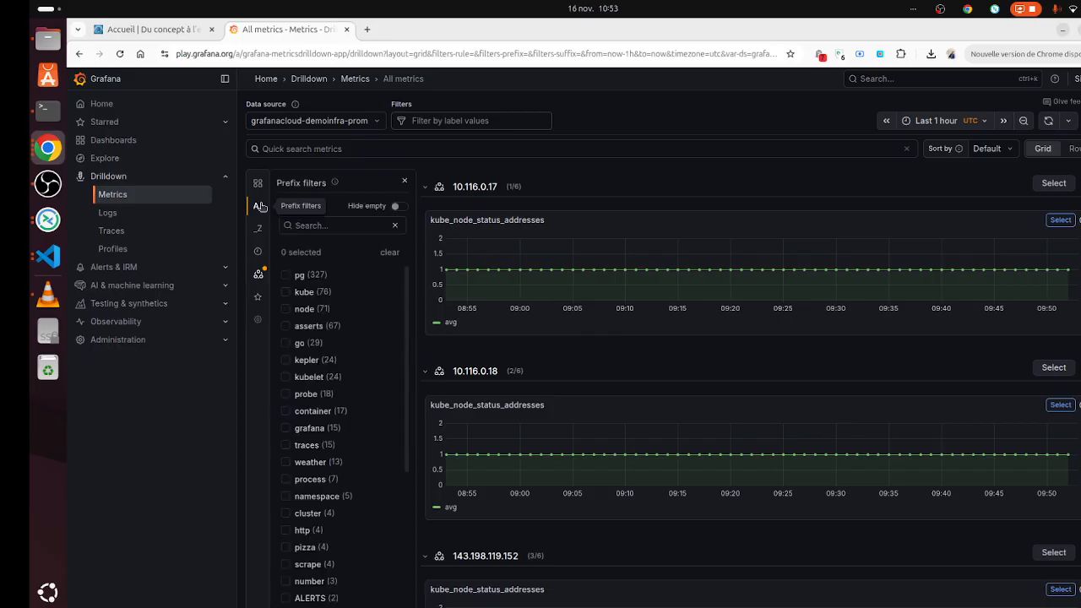
{"action": "left_click", "coordinate": [257, 230]}
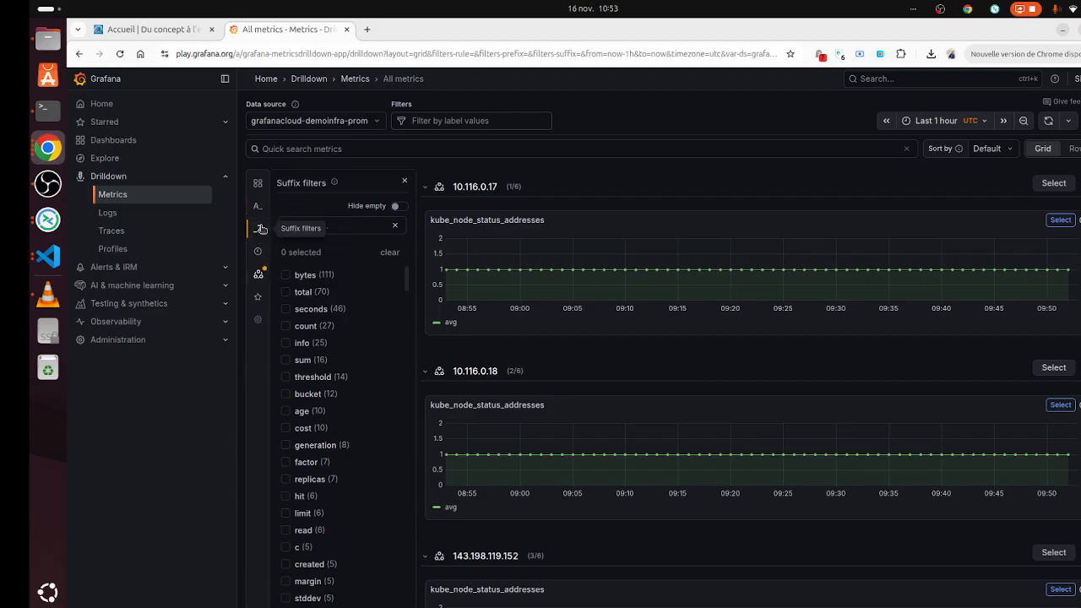
{"action": "left_click", "coordinate": [256, 208]}
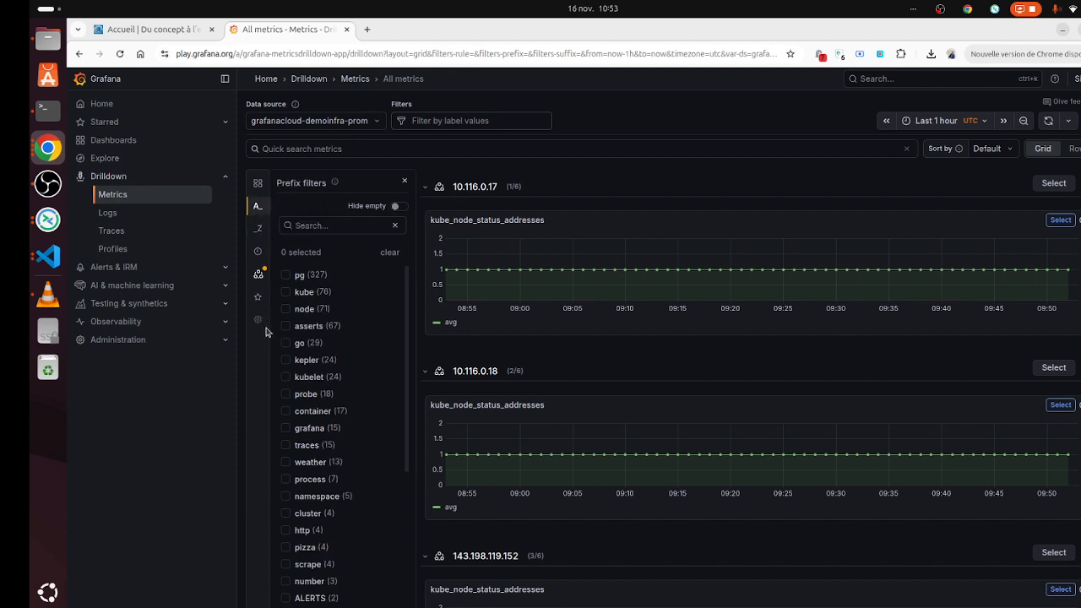
{"action": "left_click", "coordinate": [286, 377]}
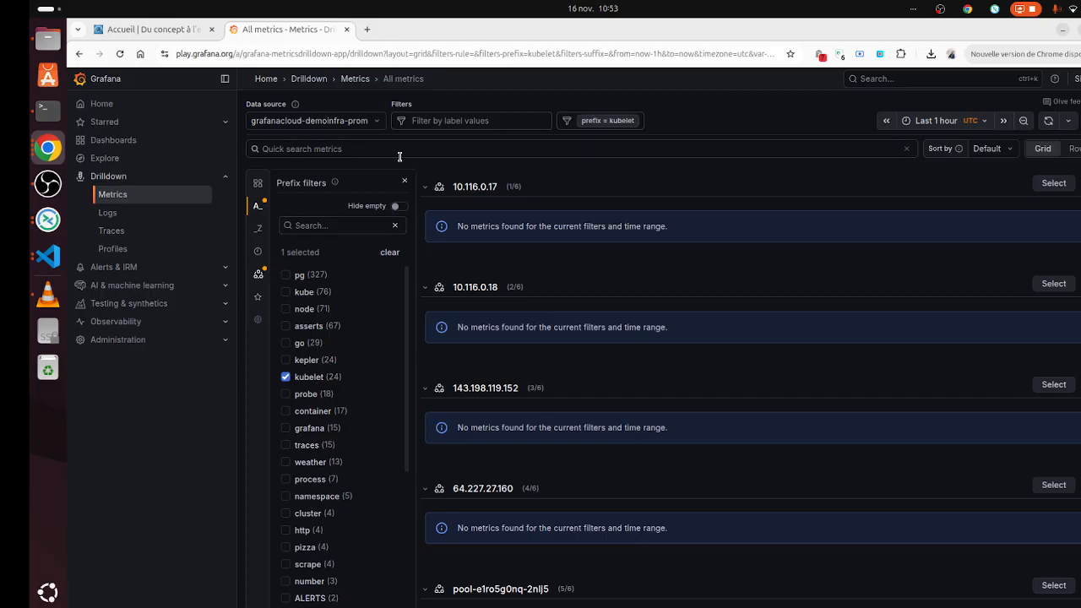
Step: Hide the prefix filters to examine the metric groups at full width, and show the filters again
{"action": "left_click", "coordinate": [258, 208]}
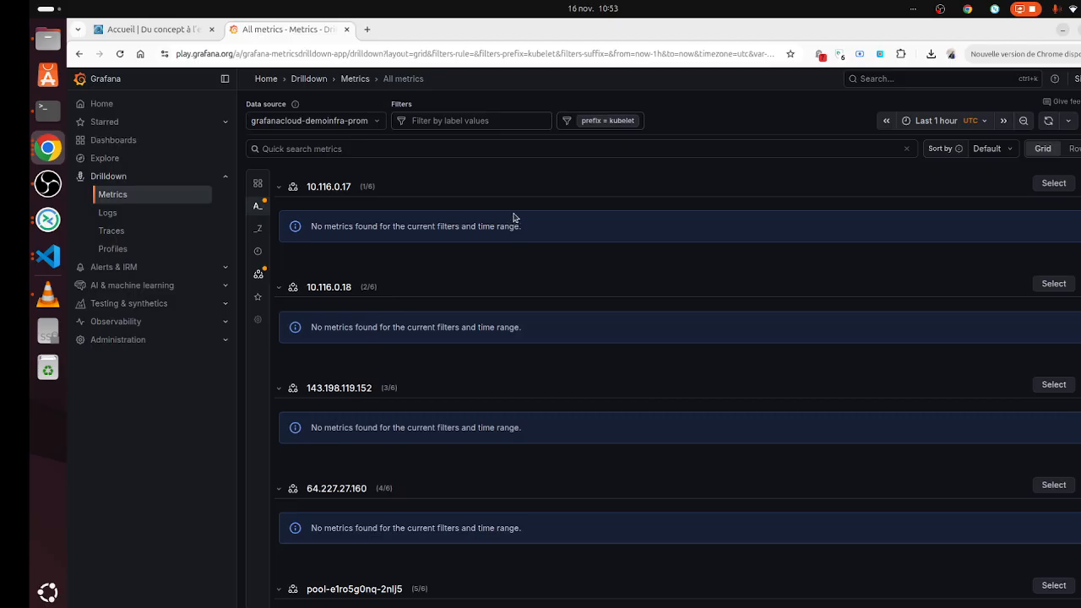
{"action": "left_click_drag", "start_coordinate": [355, 237], "coordinate": [475, 243]}
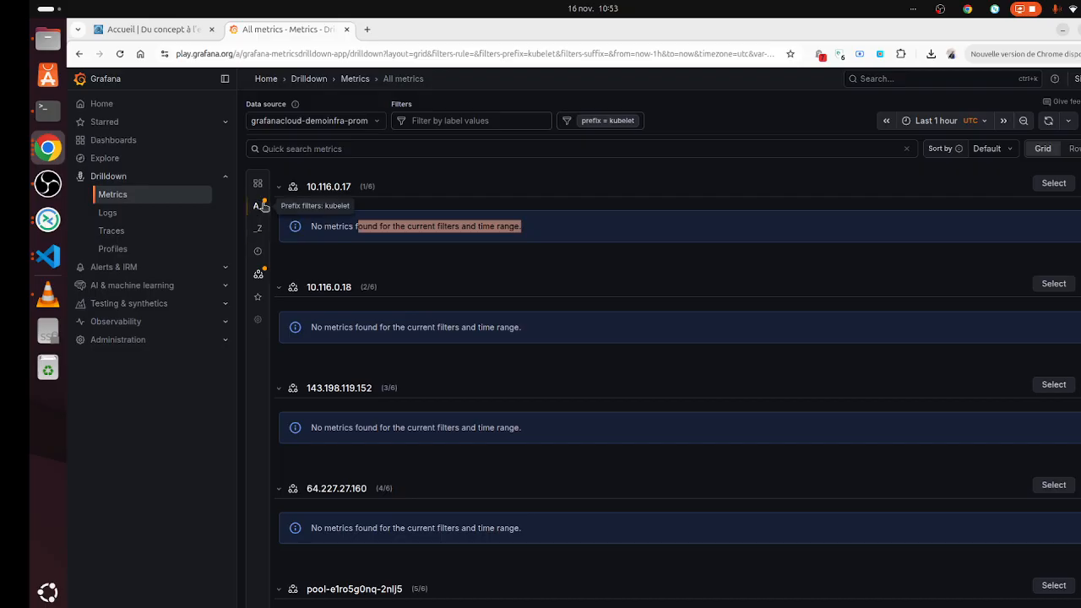
{"action": "left_click", "coordinate": [260, 207]}
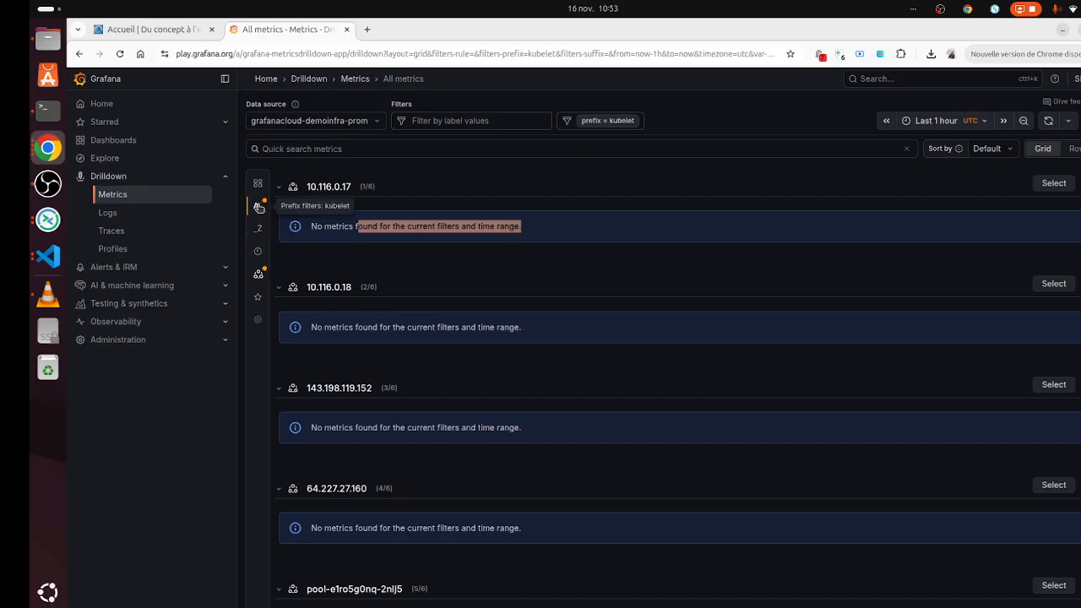